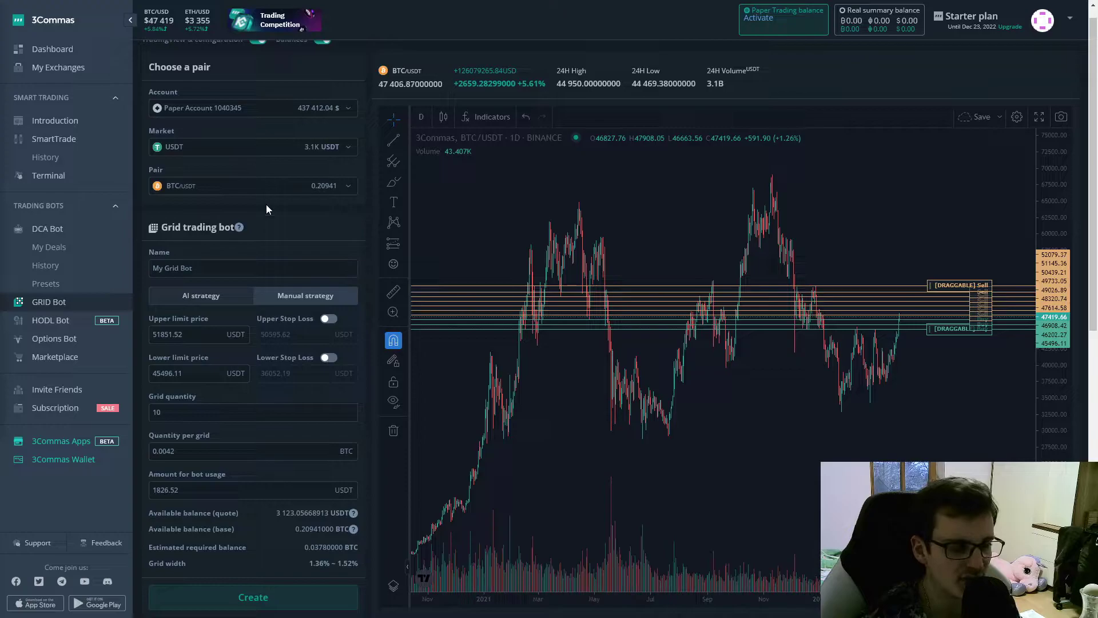
Apply AI-suggested limits of about 40058–45996 USDT over 10 grids and inspect the grid lines on the chart
{"action": "left_click", "coordinate": [229, 297]}
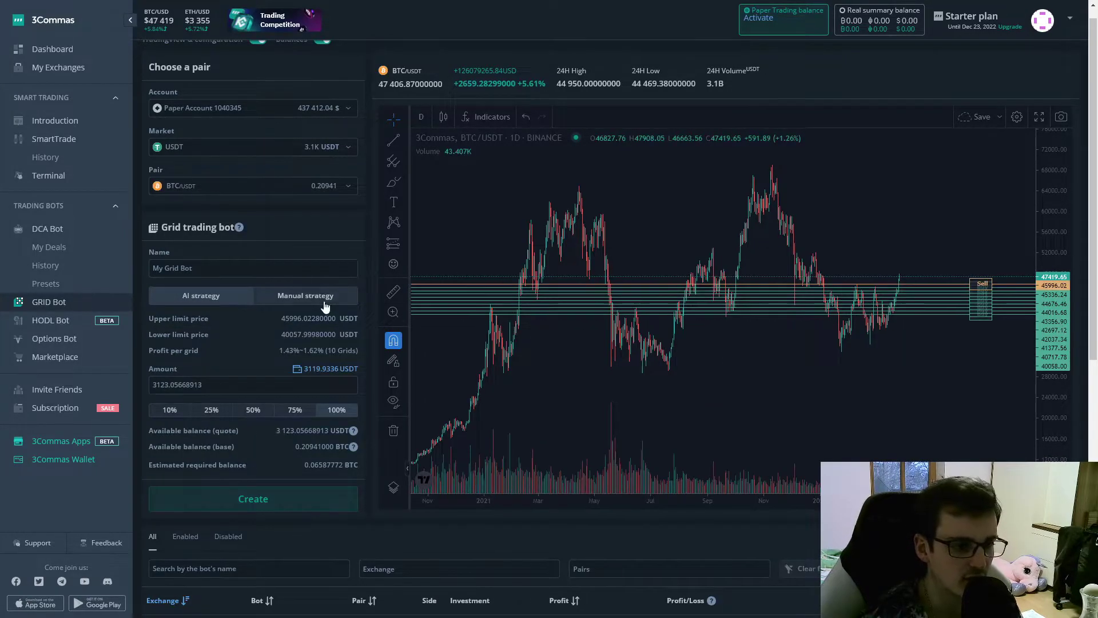
{"action": "scroll", "coordinate": [213, 317], "scroll_direction": "up", "scroll_amount": 1}
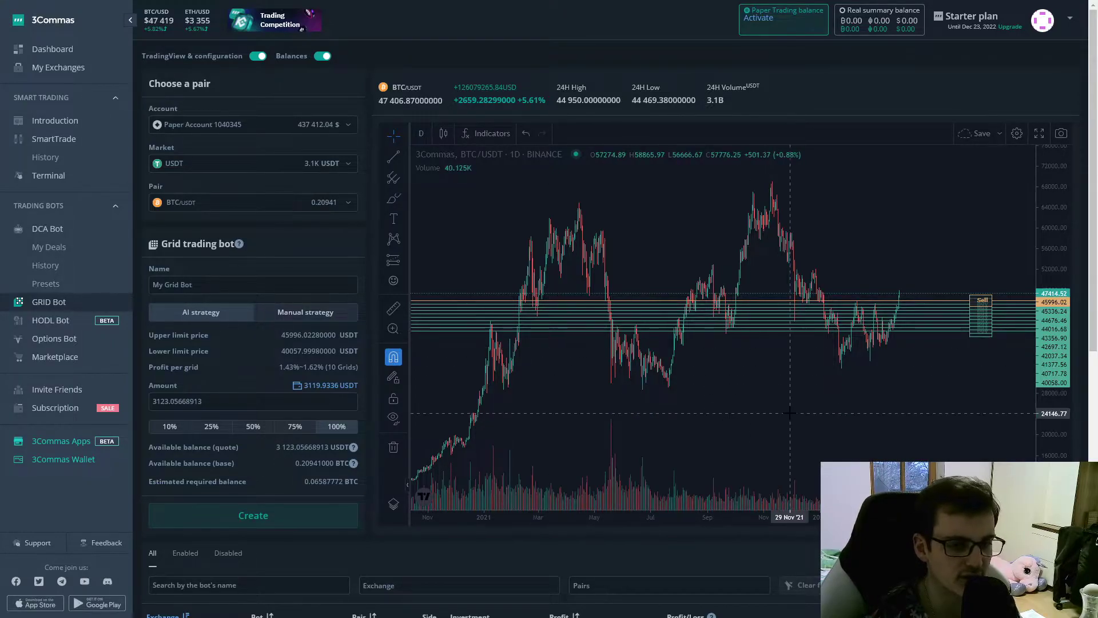
{"action": "scroll", "coordinate": [866, 419], "scroll_direction": "up", "scroll_amount": 3}
{"action": "scroll", "coordinate": [868, 419], "scroll_direction": "up", "scroll_amount": 1}
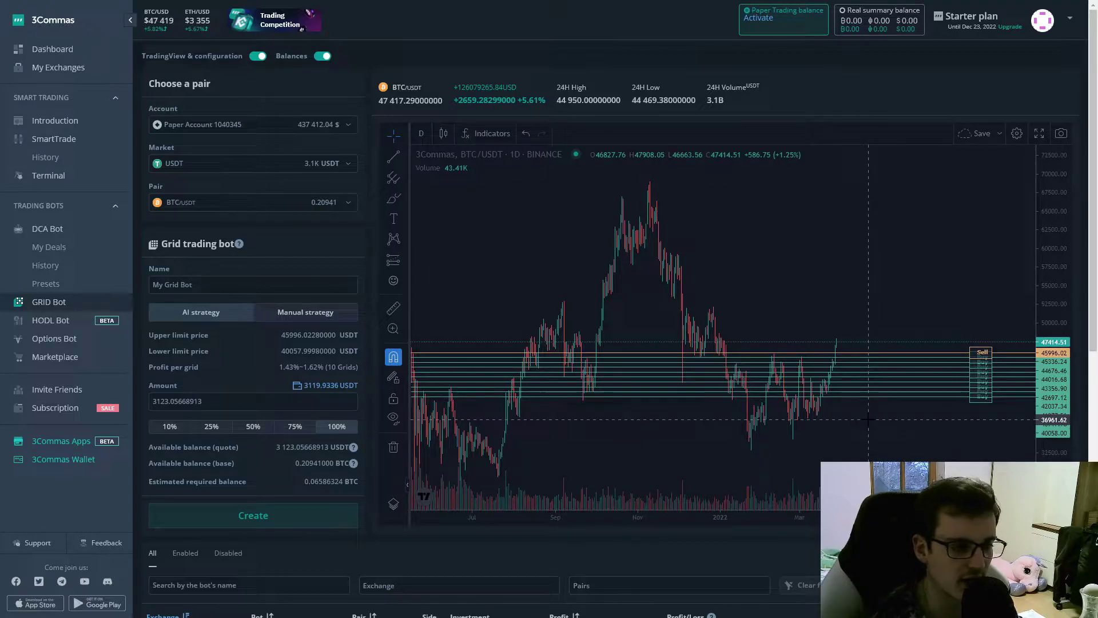
{"action": "scroll", "coordinate": [867, 419], "scroll_direction": "up", "scroll_amount": 3}
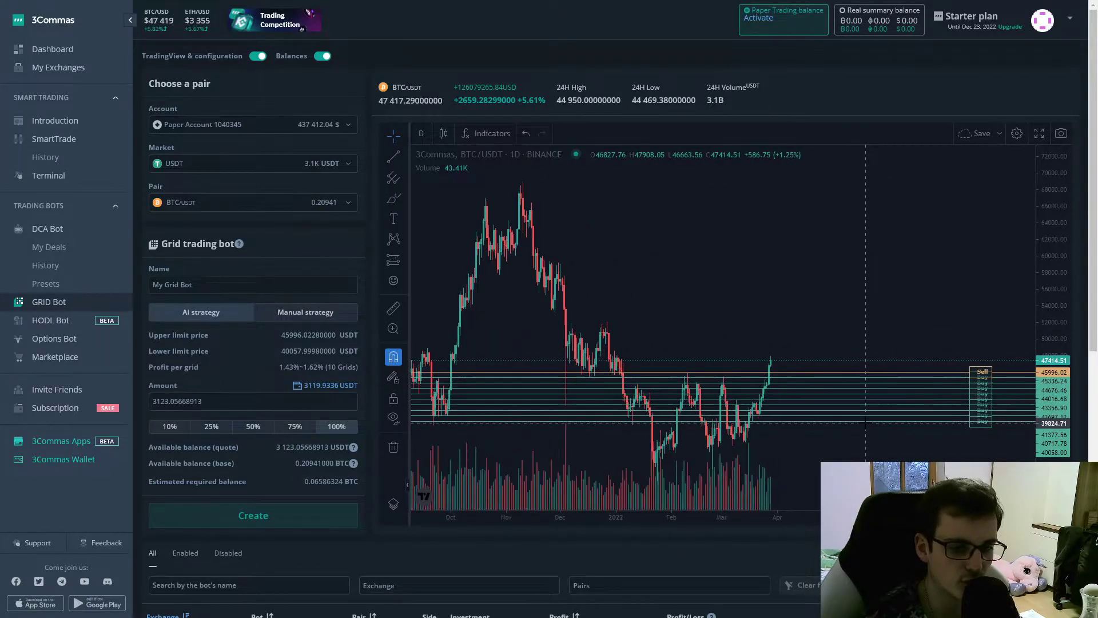
{"action": "mouse_move", "coordinate": [865, 423]}
{"action": "left_mouse_down"}
{"action": "mouse_move", "coordinate": [894, 442]}
{"action": "mouse_move", "coordinate": [865, 442]}
{"action": "left_mouse_up"}
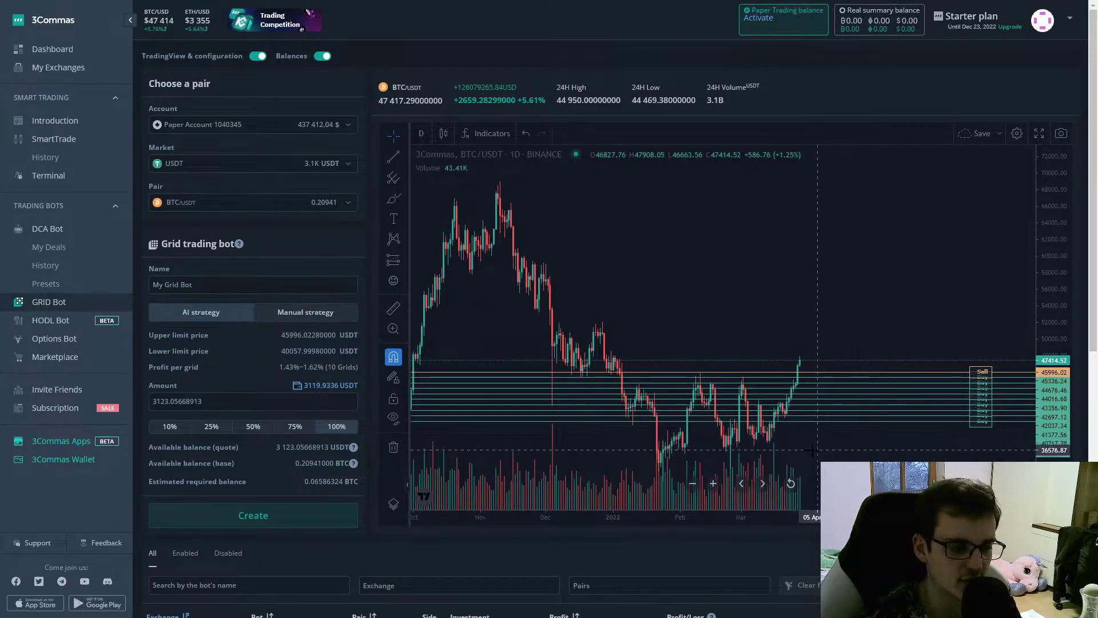
{"action": "left_click_drag", "start_coordinate": [845, 434], "coordinate": [899, 432]}
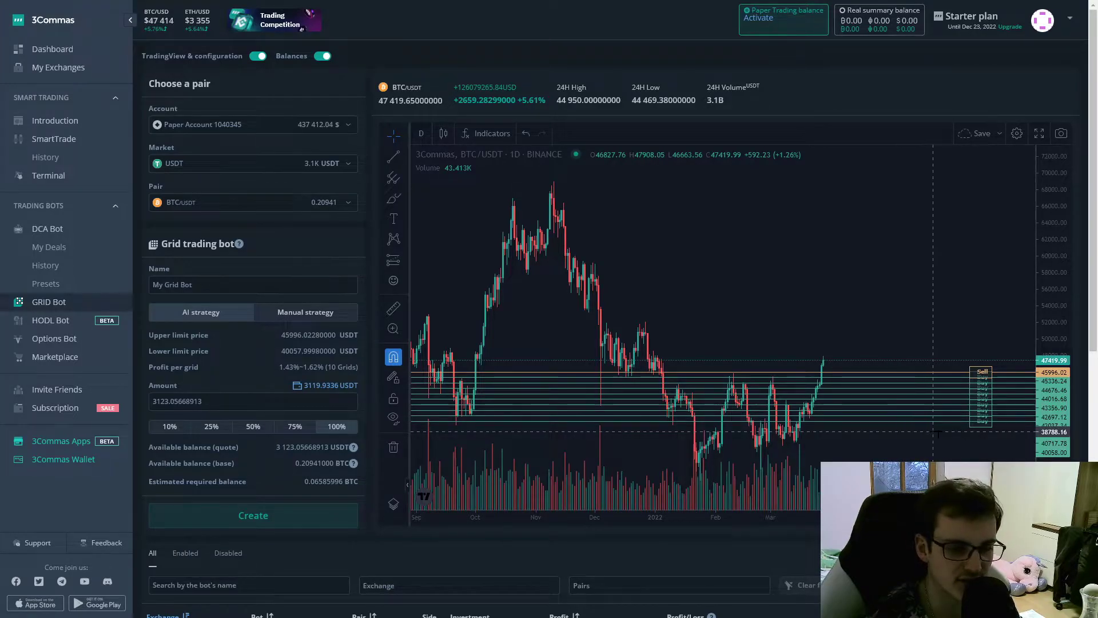
{"action": "scroll", "coordinate": [921, 433], "scroll_direction": "up", "scroll_amount": 2}
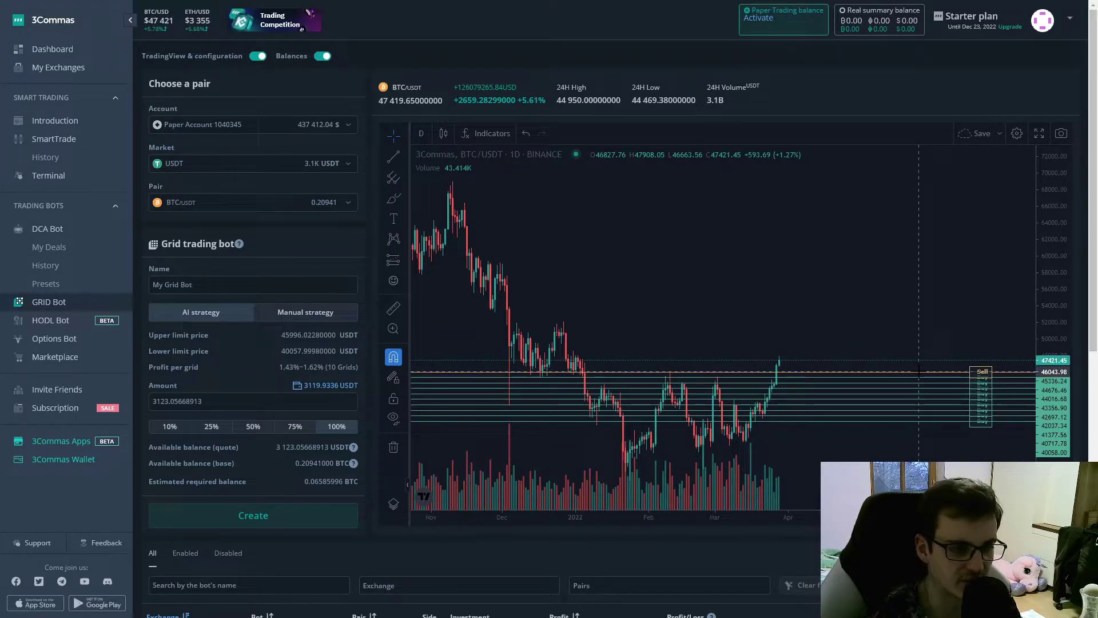
{"action": "scroll", "coordinate": [919, 371], "scroll_direction": "down", "scroll_amount": 2}
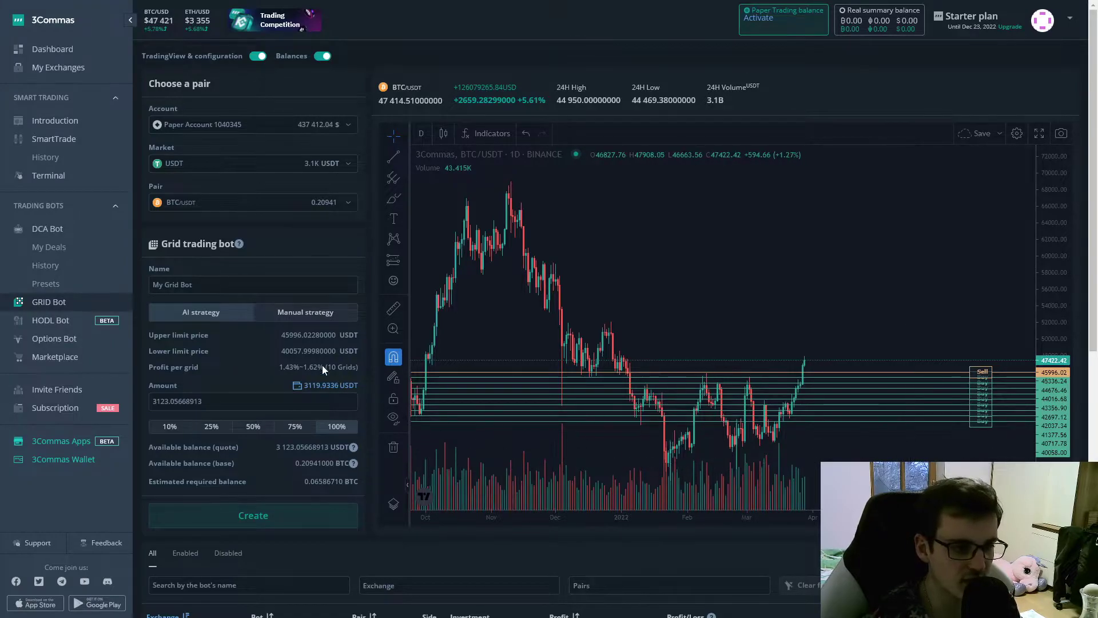
Return to manual grid limits and show the BTC/USDT chart as 1-week candles
{"action": "left_click", "coordinate": [301, 312]}
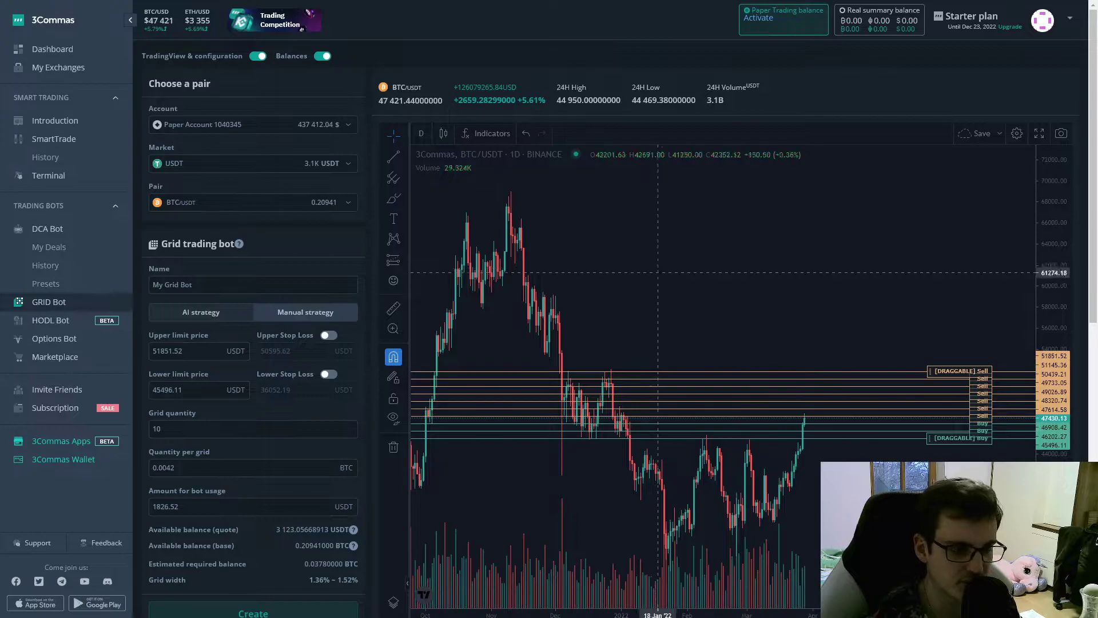
{"action": "scroll", "coordinate": [657, 273], "scroll_direction": "down", "scroll_amount": 2}
{"action": "left_click", "coordinate": [423, 134]}
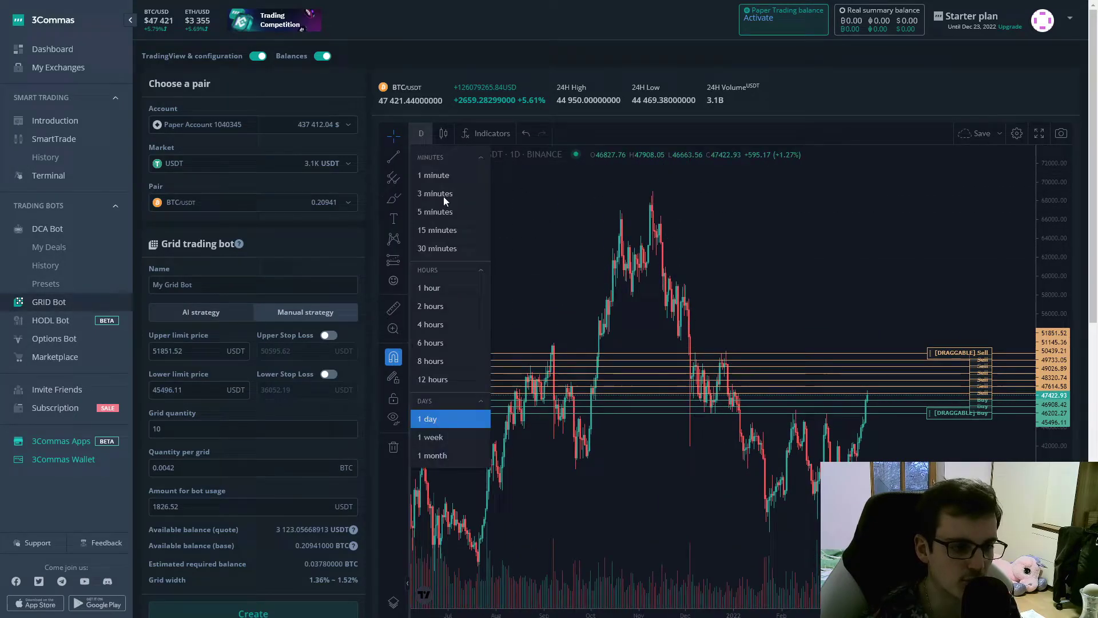
{"action": "left_click", "coordinate": [447, 437]}
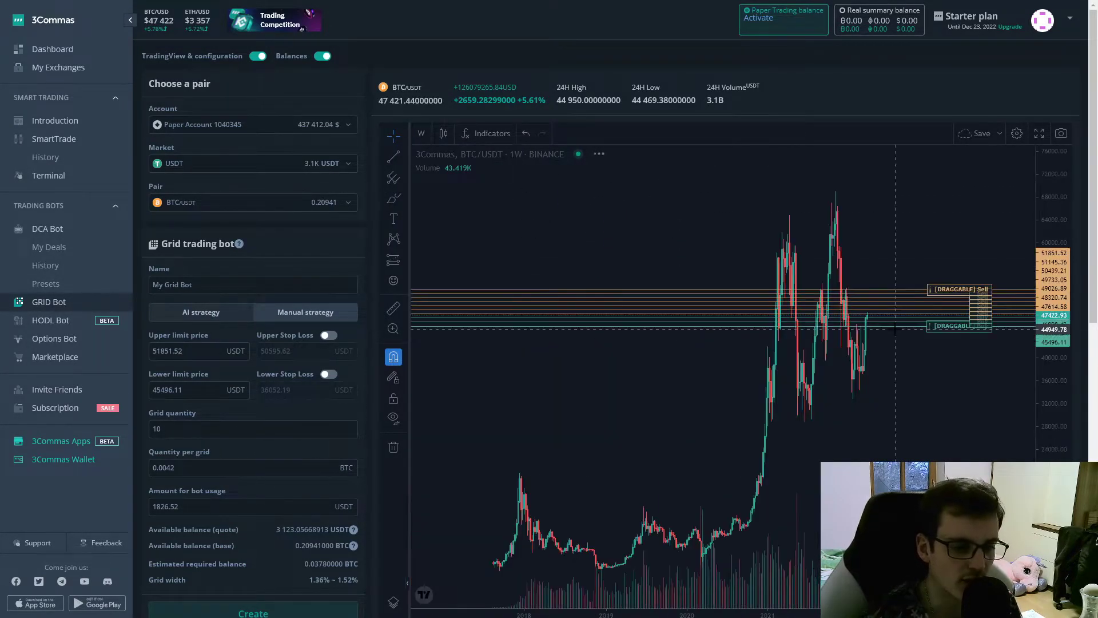
{"action": "scroll", "coordinate": [895, 330], "scroll_direction": "up", "scroll_amount": 5}
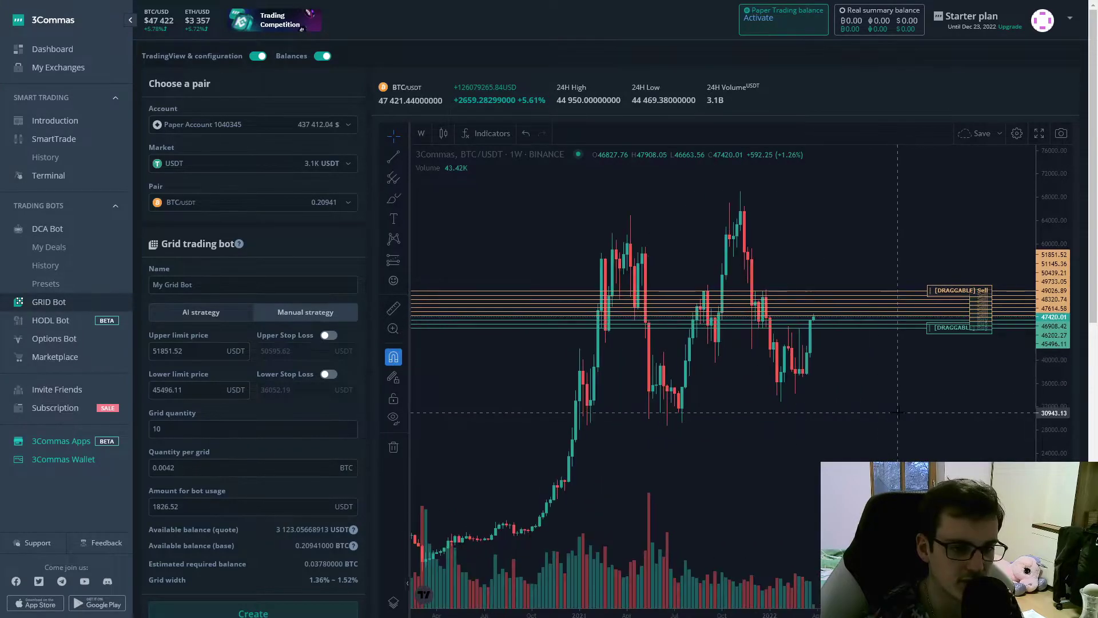
{"action": "left_click", "coordinate": [417, 134]}
On weekly candles, move the grid limits to 28878.03 lower and 69000 USDT upper
{"action": "left_click", "coordinate": [447, 437]}
{"action": "left_click_drag", "start_coordinate": [937, 327], "coordinate": [893, 425]}
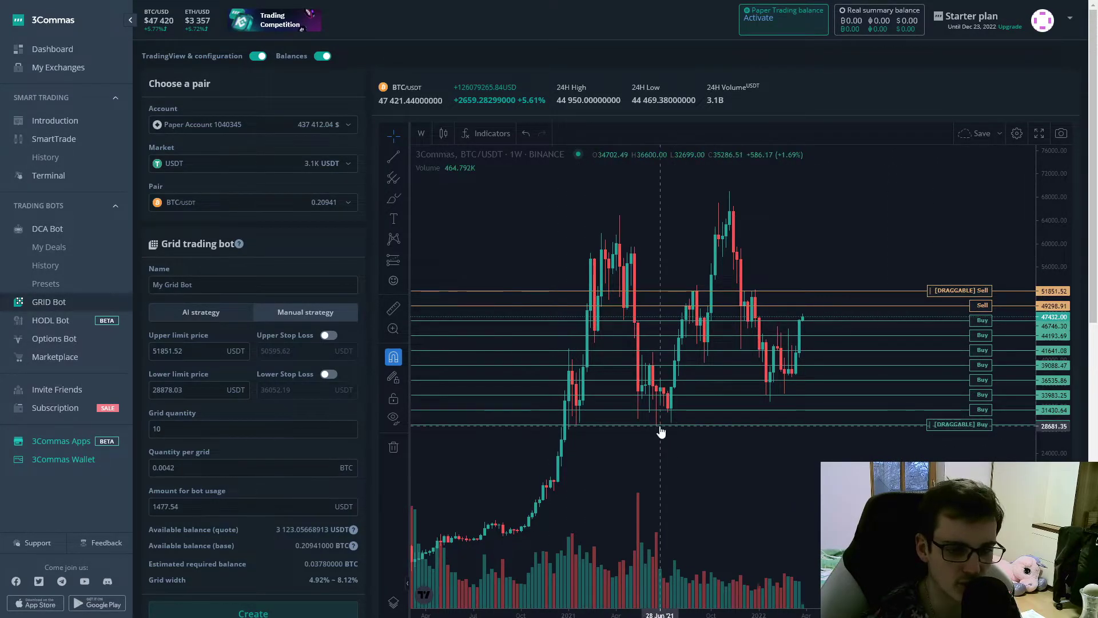
{"action": "left_click_drag", "start_coordinate": [947, 290], "coordinate": [948, 191]}
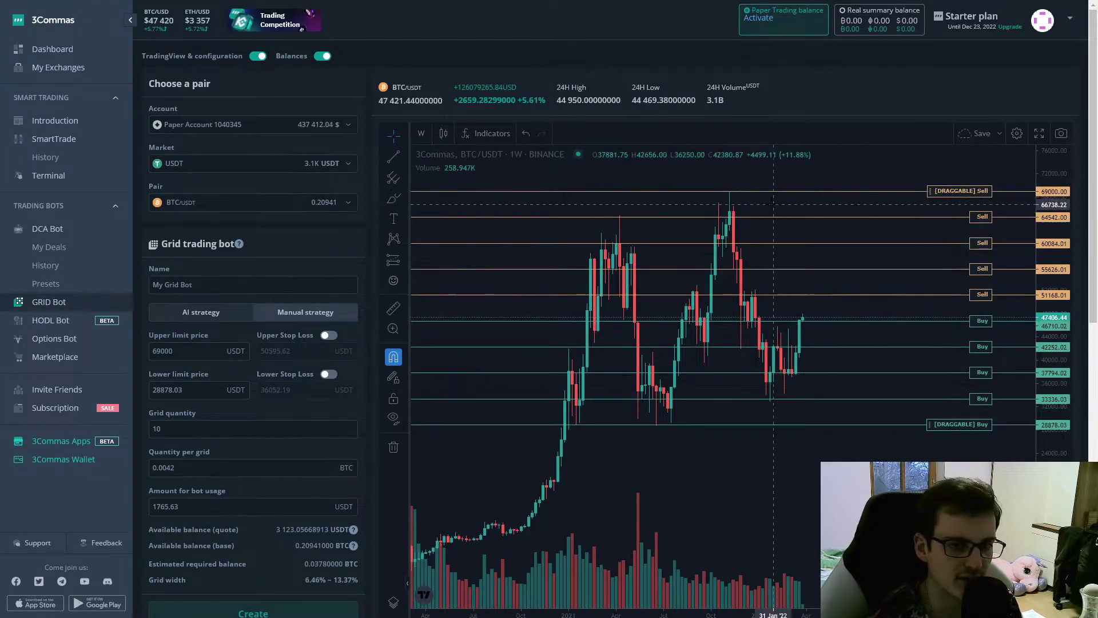
{"action": "scroll", "coordinate": [862, 466], "scroll_direction": "up", "scroll_amount": 2}
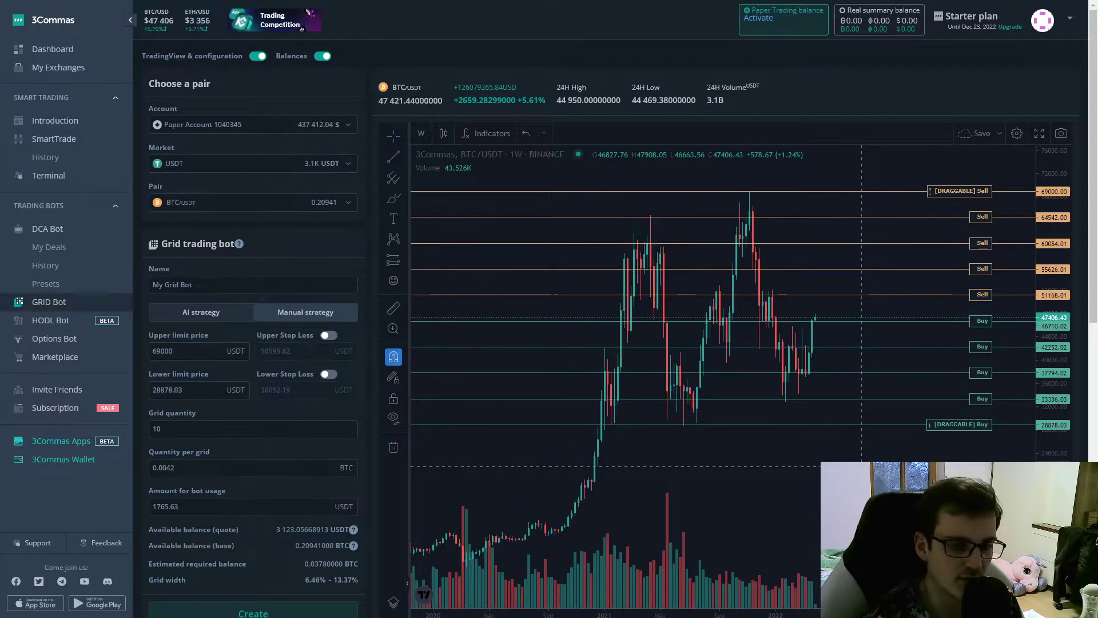
{"action": "scroll", "coordinate": [862, 466], "scroll_direction": "right", "scroll_amount": 2}
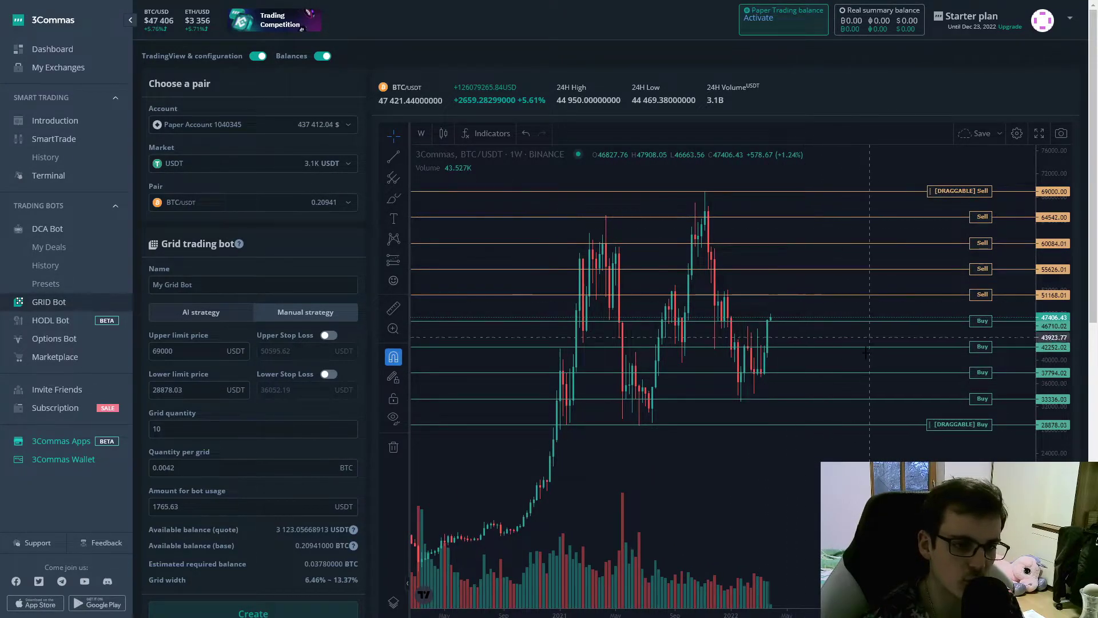
{"action": "scroll", "coordinate": [837, 474], "scroll_direction": "down", "scroll_amount": 2}
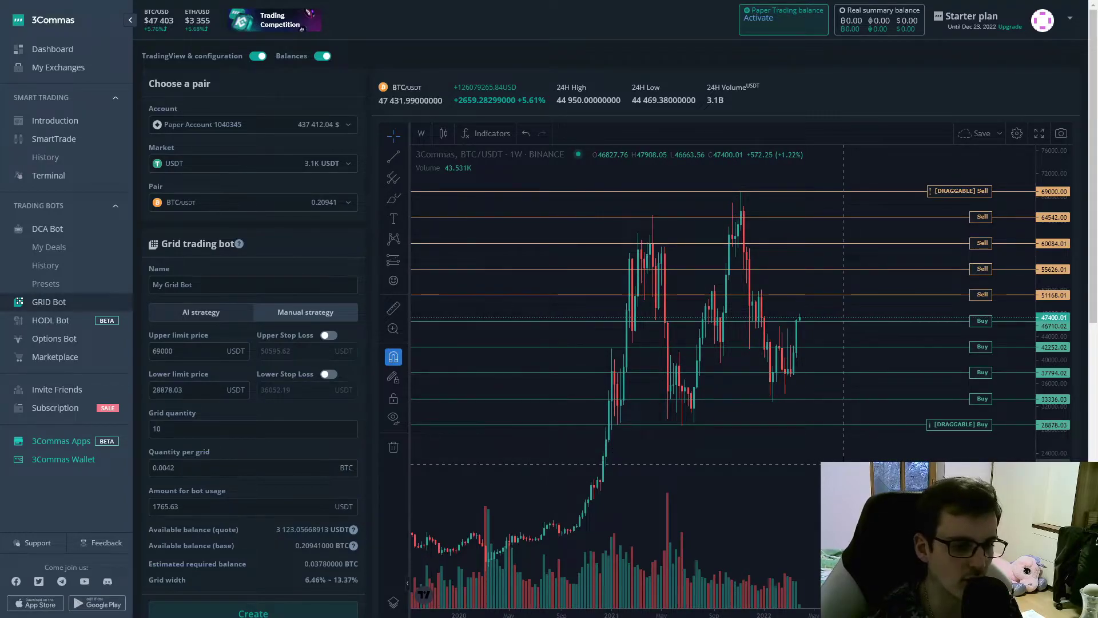
{"action": "left_click_drag", "start_coordinate": [843, 463], "coordinate": [835, 464]}
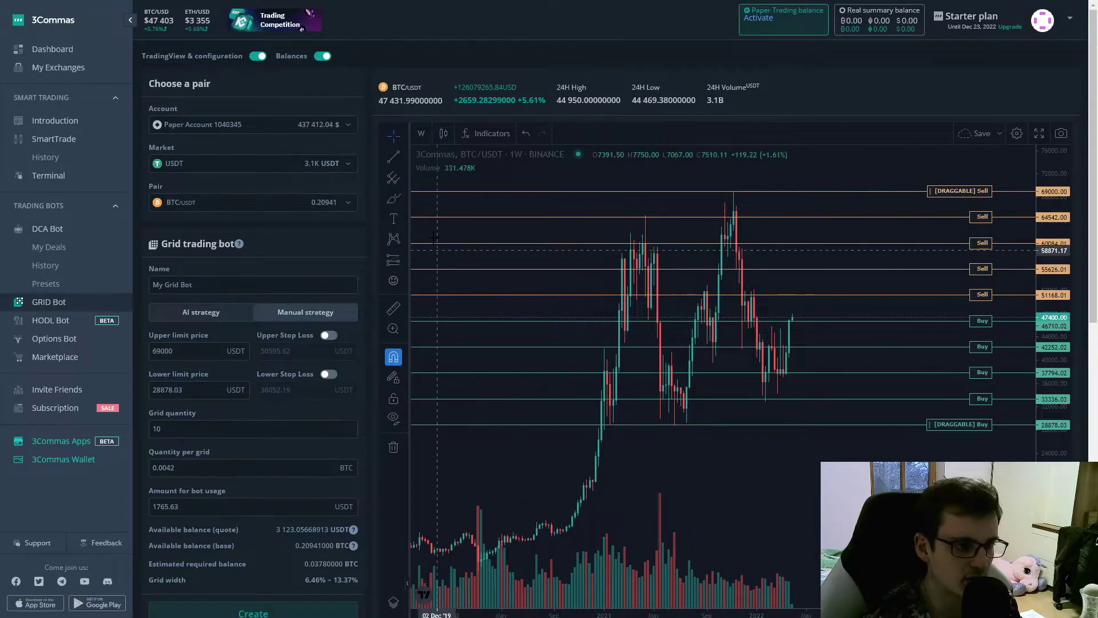
{"action": "left_click", "coordinate": [421, 132]}
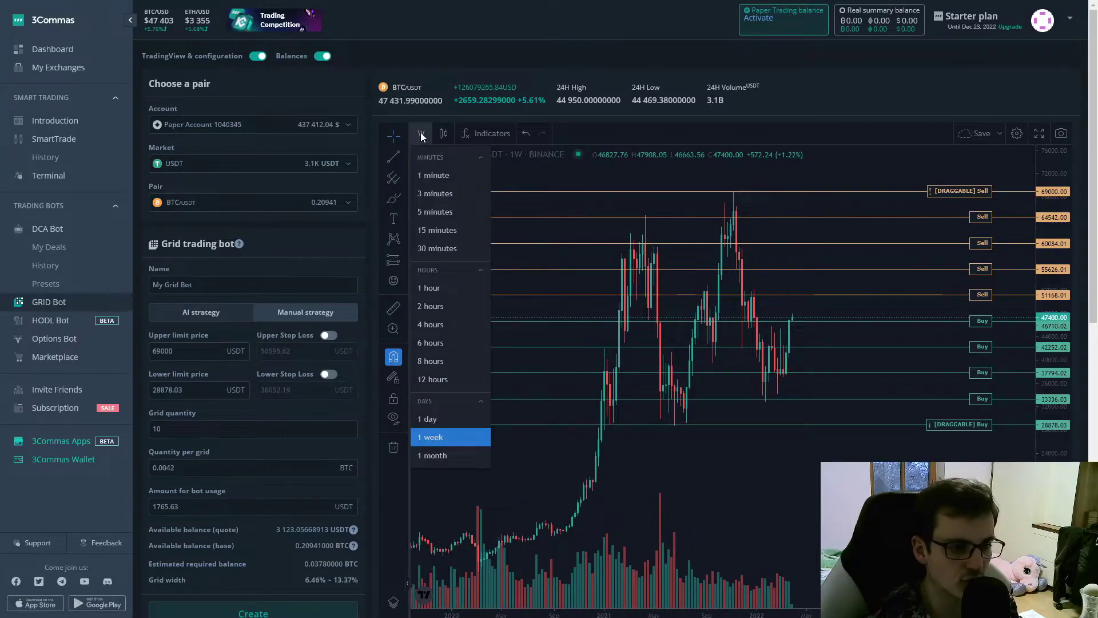
{"action": "left_click", "coordinate": [434, 418]}
{"action": "scroll", "coordinate": [833, 387], "scroll_direction": "down", "scroll_amount": 3}
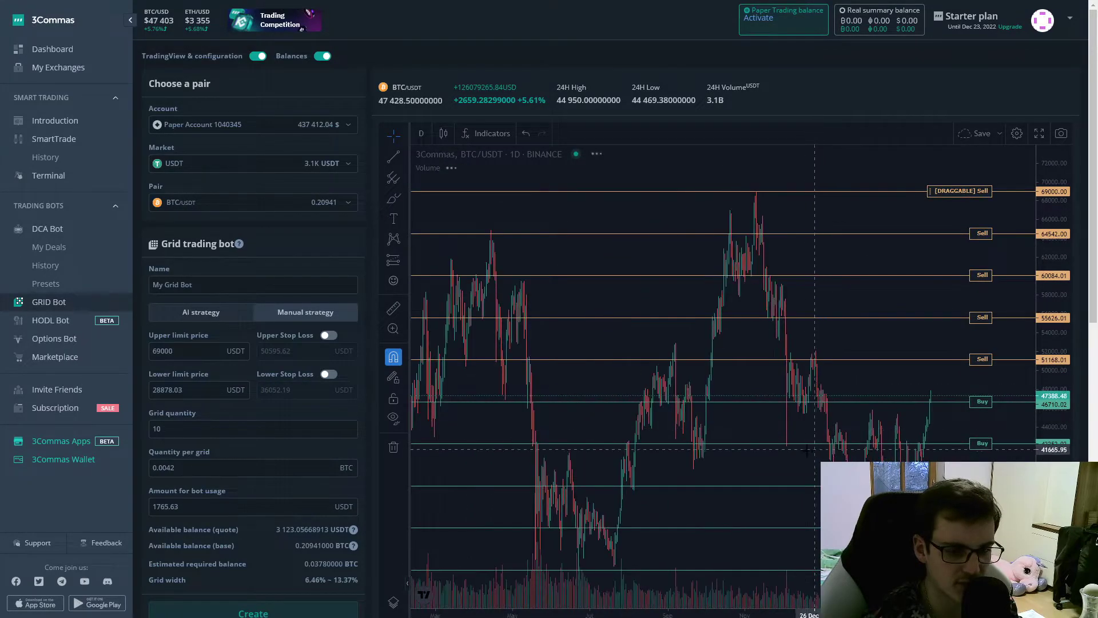
{"action": "scroll", "coordinate": [829, 422], "scroll_direction": "up", "scroll_amount": 4}
{"action": "scroll", "coordinate": [825, 417], "scroll_direction": "down", "scroll_amount": 3}
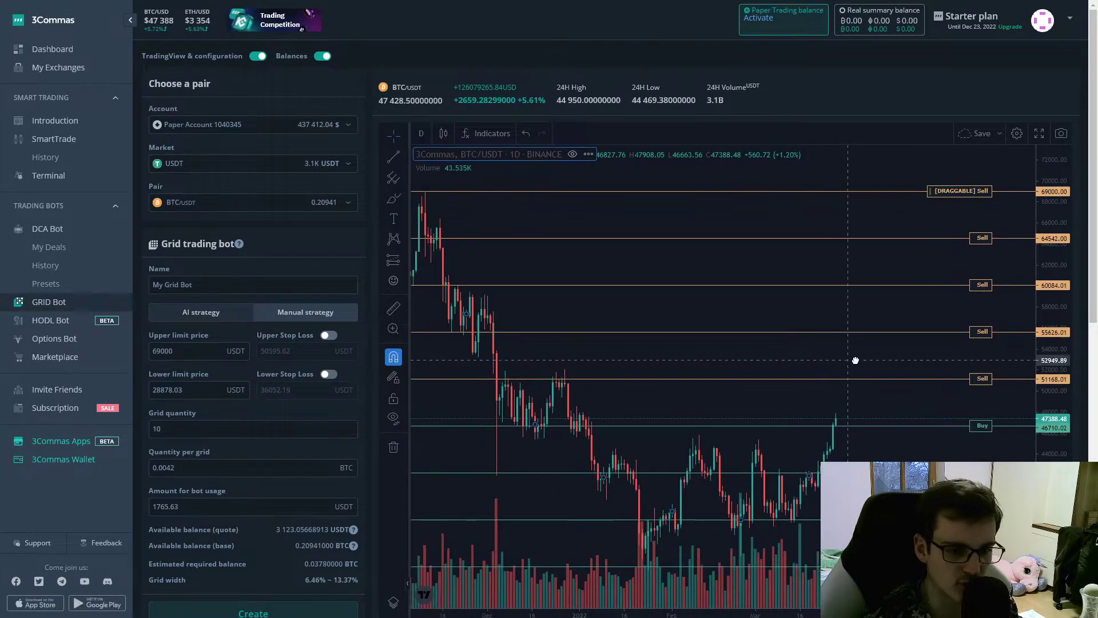
{"action": "scroll", "coordinate": [1007, 572], "scroll_direction": "up", "scroll_amount": 1}
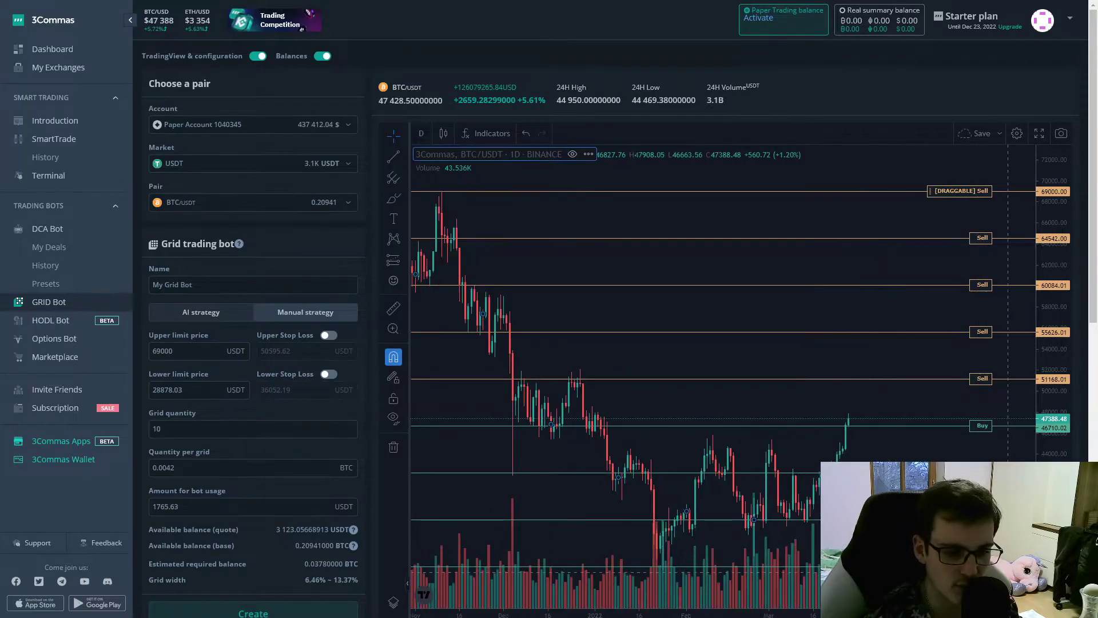
{"action": "left_click_drag", "start_coordinate": [981, 572], "coordinate": [975, 571]}
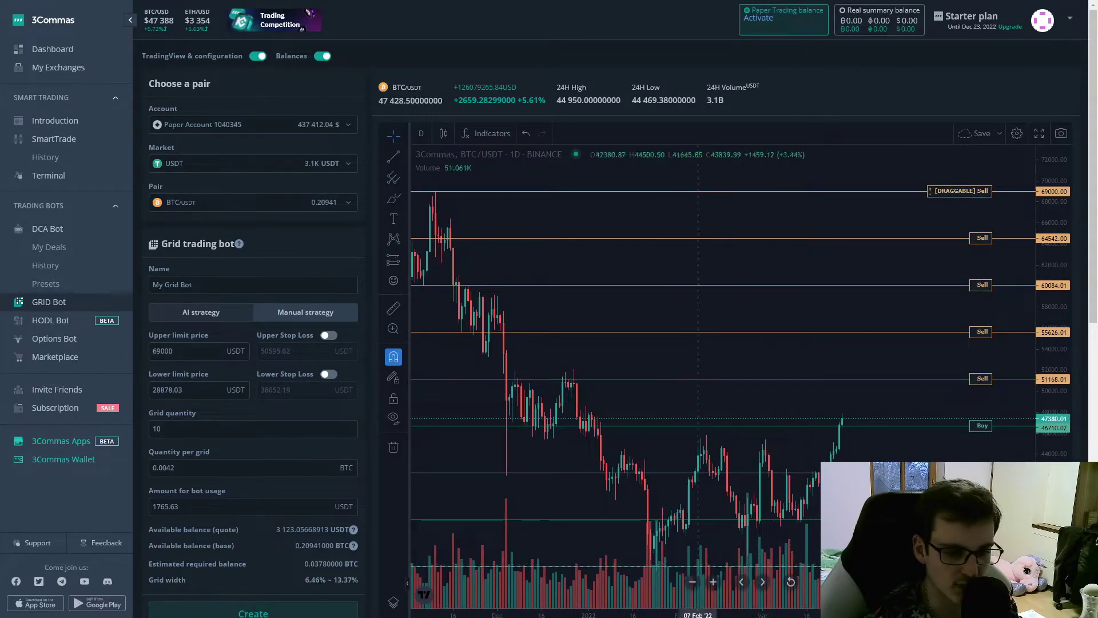
{"action": "left_click_drag", "start_coordinate": [1068, 434], "coordinate": [1069, 469]}
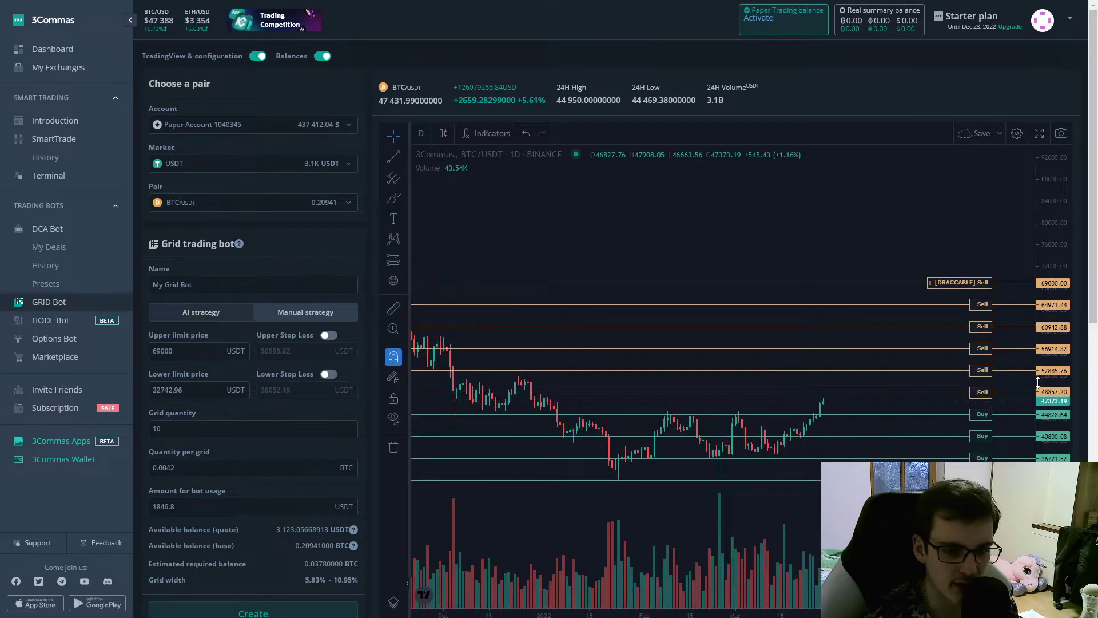
{"action": "left_click_drag", "start_coordinate": [1040, 385], "coordinate": [923, 232]}
{"action": "left_click_drag", "start_coordinate": [962, 196], "coordinate": [961, 372]}
{"action": "scroll", "coordinate": [846, 342], "scroll_direction": "down", "scroll_amount": 1}
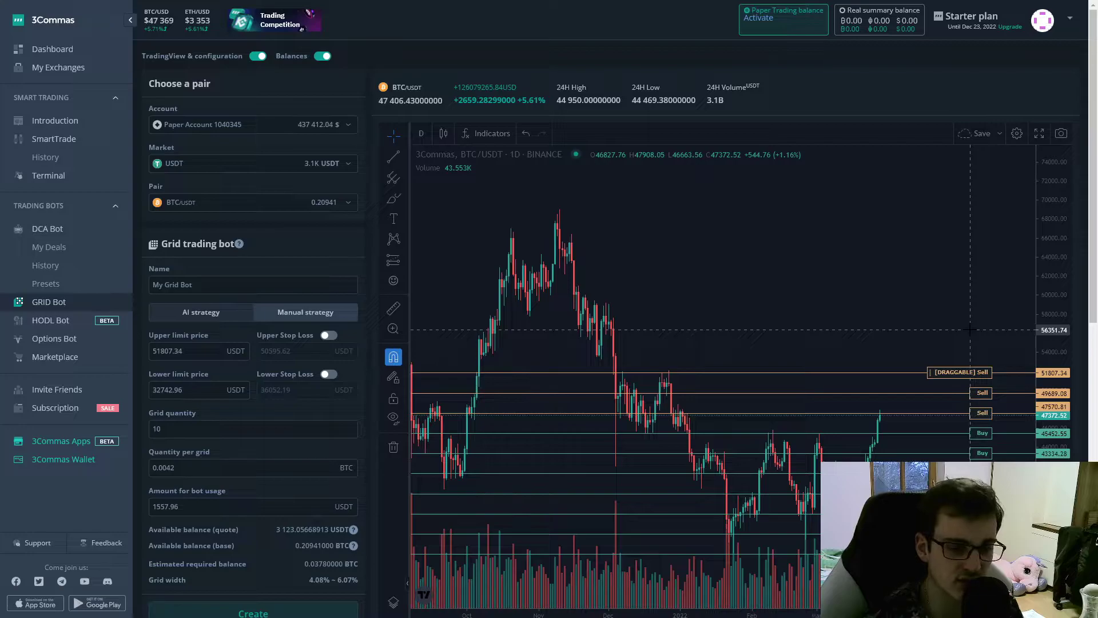
{"action": "left_click_drag", "start_coordinate": [970, 330], "coordinate": [911, 229]}
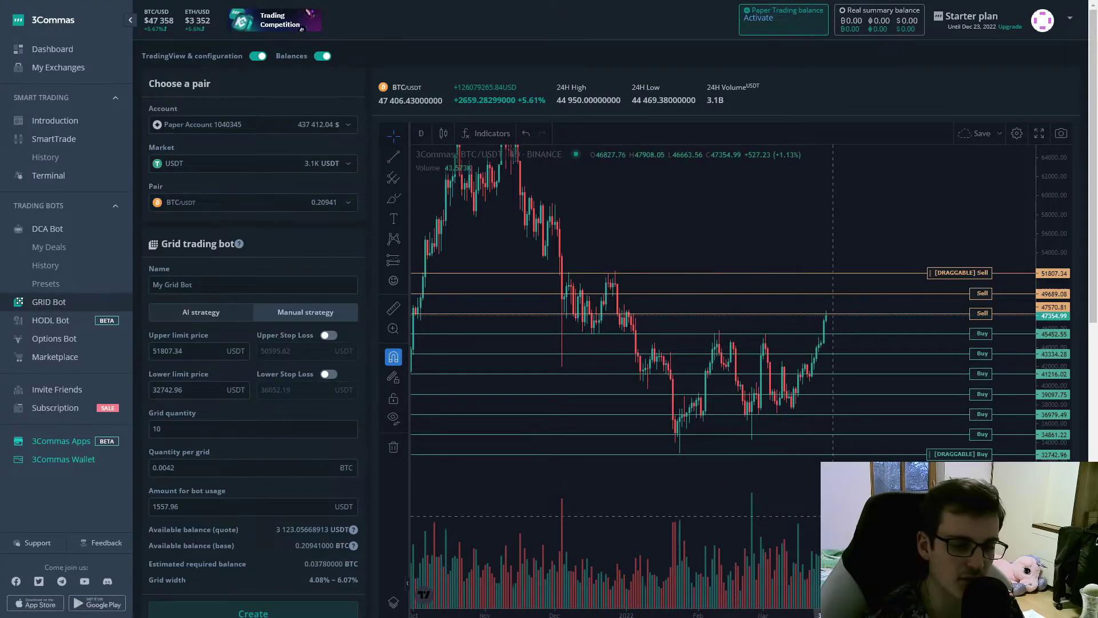
{"action": "left_click_drag", "start_coordinate": [838, 311], "coordinate": [779, 311]}
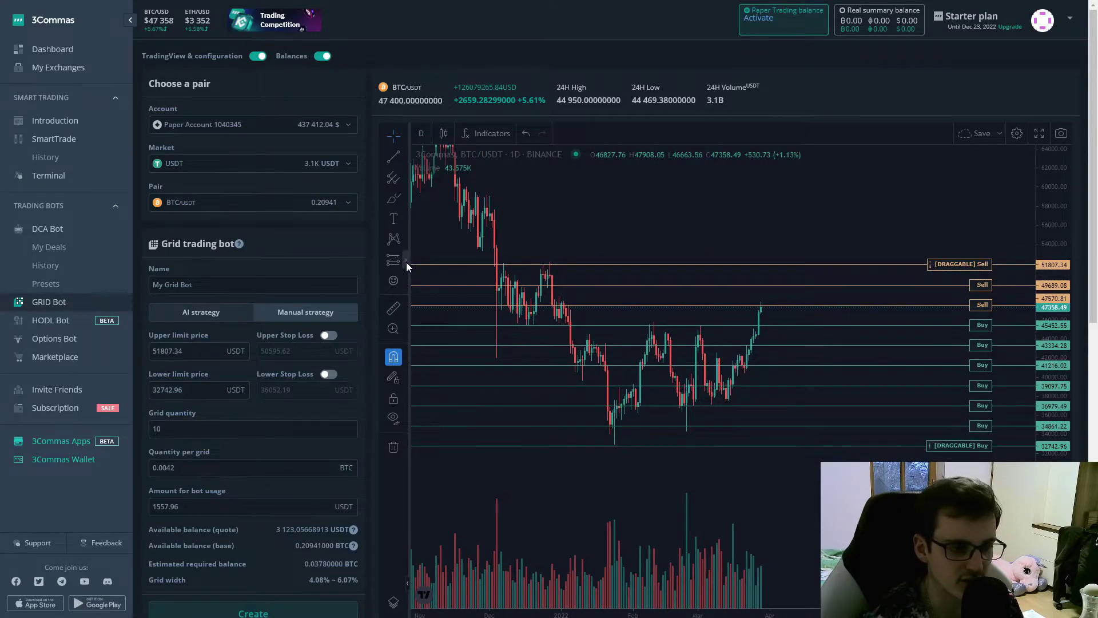
{"action": "left_click", "coordinate": [406, 262]}
{"action": "left_click", "coordinate": [465, 347]}
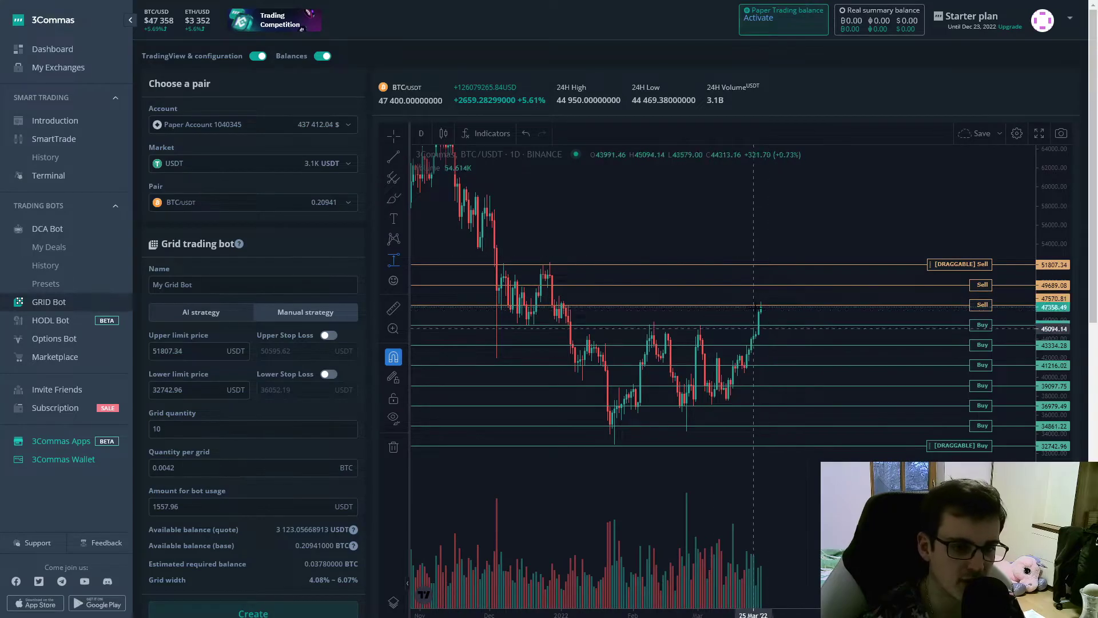
{"action": "left_click", "coordinate": [761, 307]}
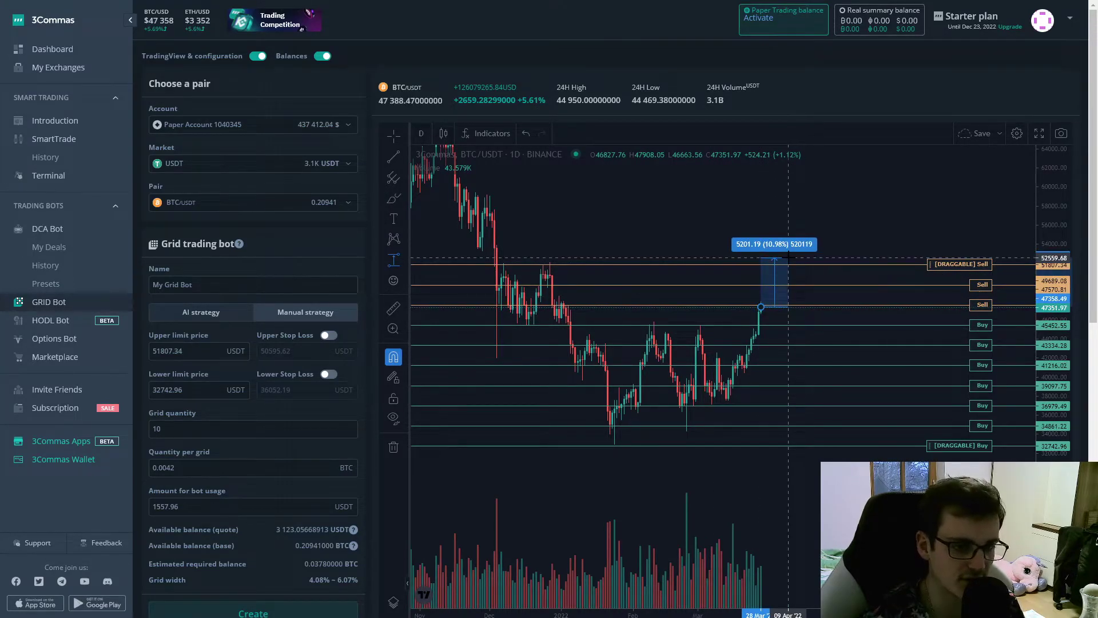
{"action": "key", "text": "Escape"}
{"action": "scroll", "coordinate": [788, 258], "scroll_direction": "down", "scroll_amount": 1}
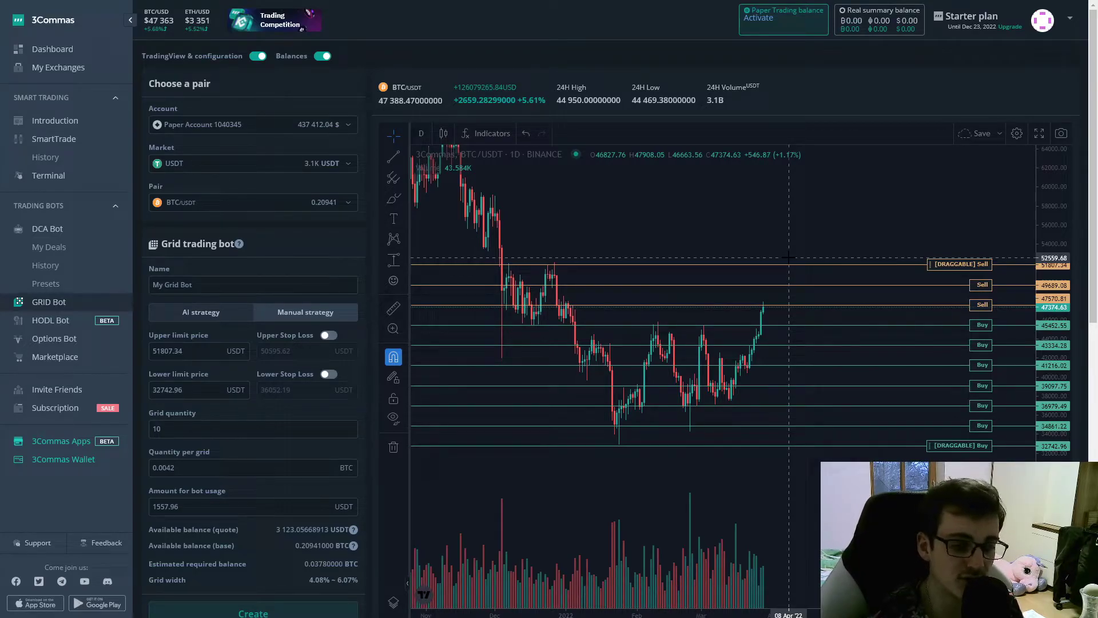
{"action": "scroll", "coordinate": [789, 258], "scroll_direction": "down", "scroll_amount": 2}
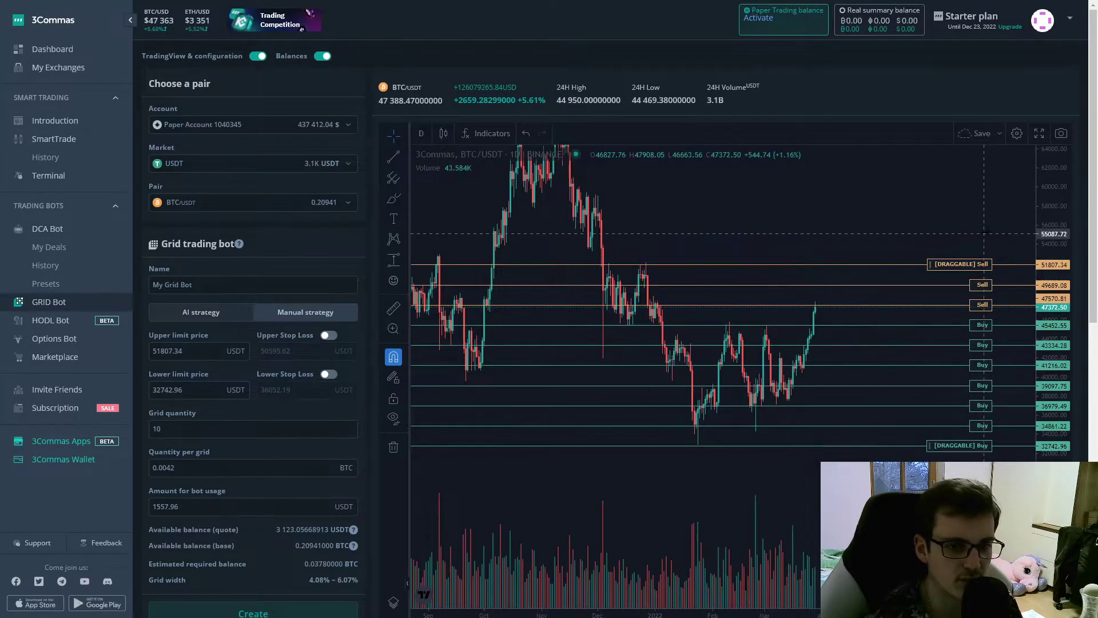
{"action": "left_click_drag", "start_coordinate": [1052, 234], "coordinate": [1051, 339]}
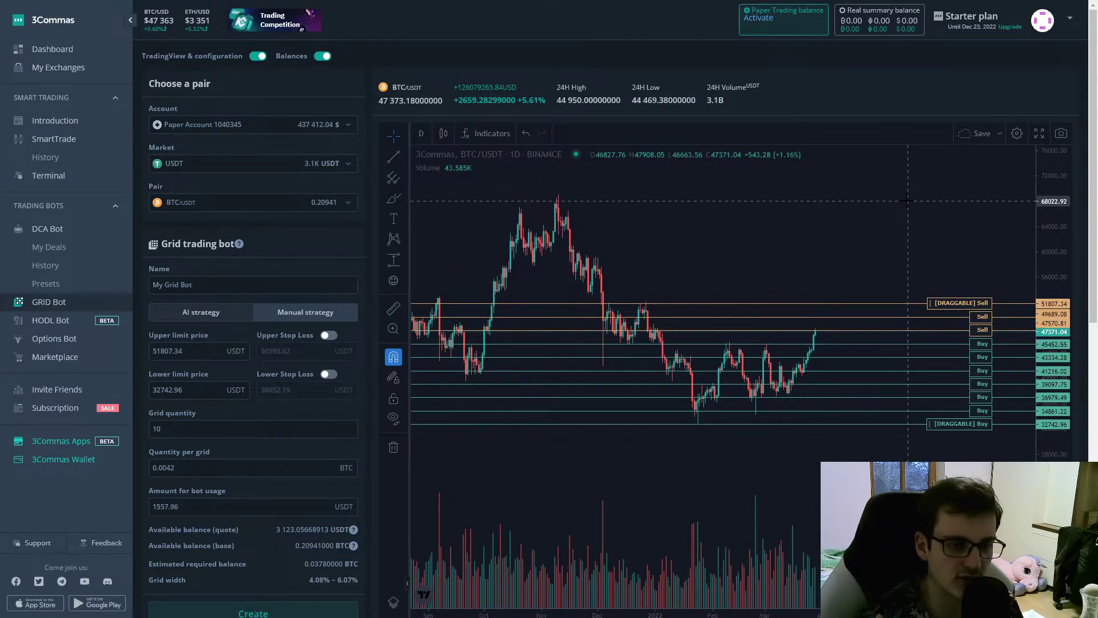
{"action": "scroll", "coordinate": [915, 235], "scroll_direction": "down", "scroll_amount": 2}
{"action": "left_click_drag", "start_coordinate": [1091, 222], "coordinate": [1095, 235]}
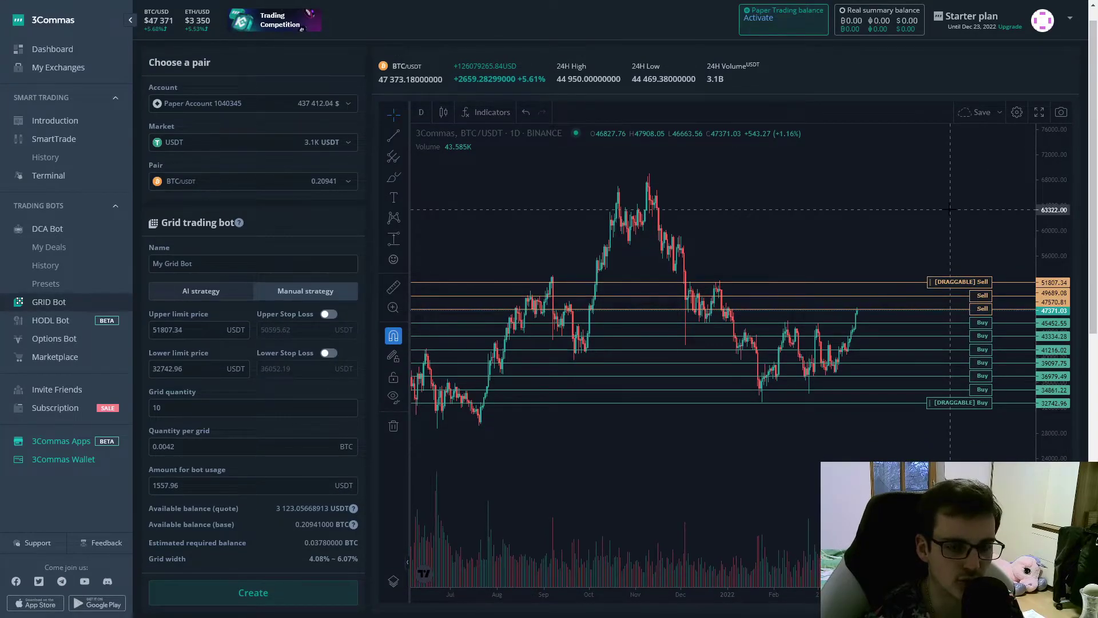
On 1-week candles, set the grid limits to 28592.28 lower and 69000 USDT upper
{"action": "left_click", "coordinate": [424, 112]}
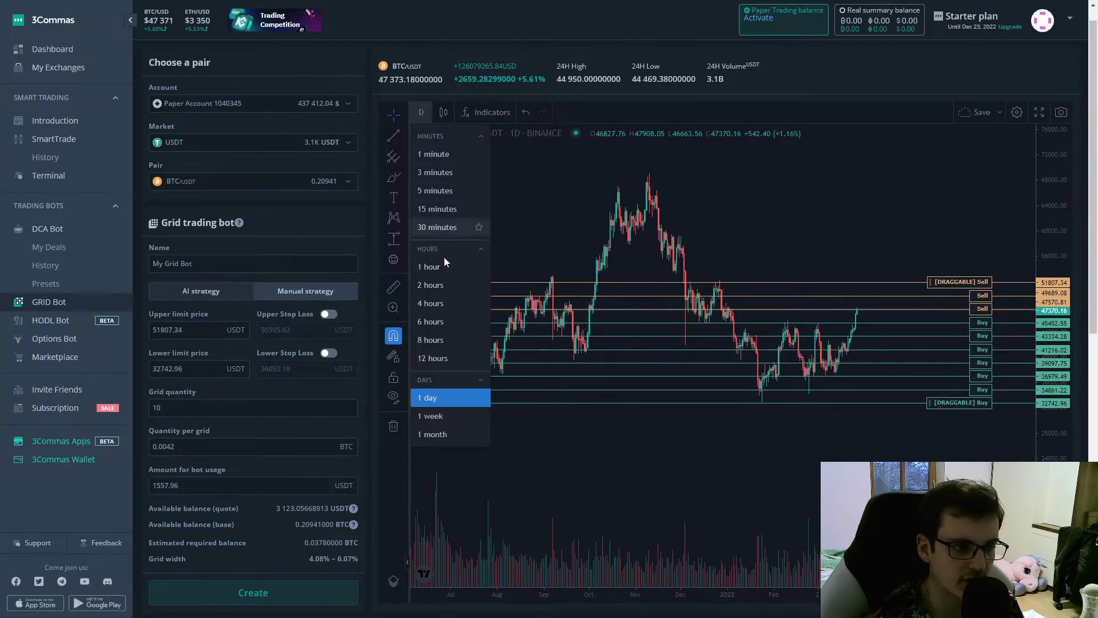
{"action": "left_click", "coordinate": [440, 417]}
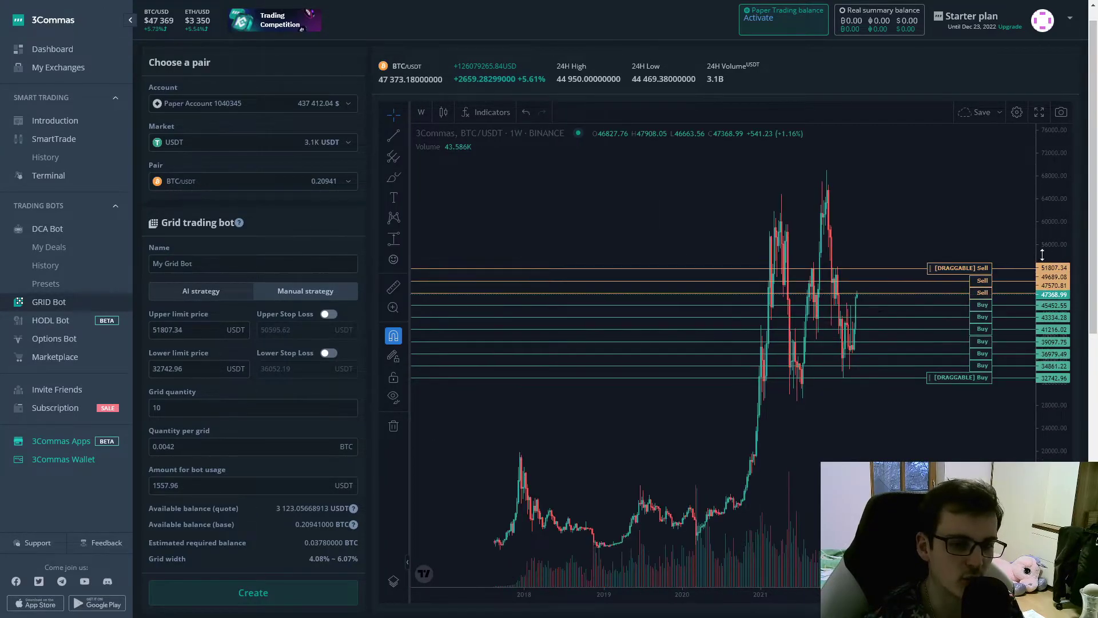
{"action": "left_click_drag", "start_coordinate": [961, 378], "coordinate": [960, 402]}
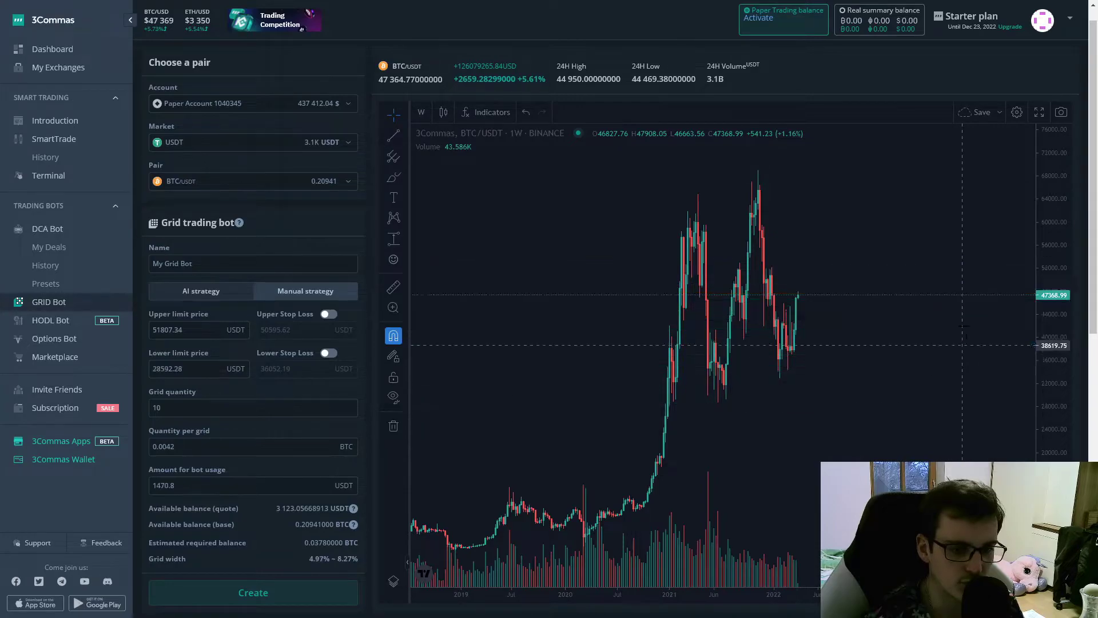
{"action": "left_click_drag", "start_coordinate": [961, 268], "coordinate": [952, 170]}
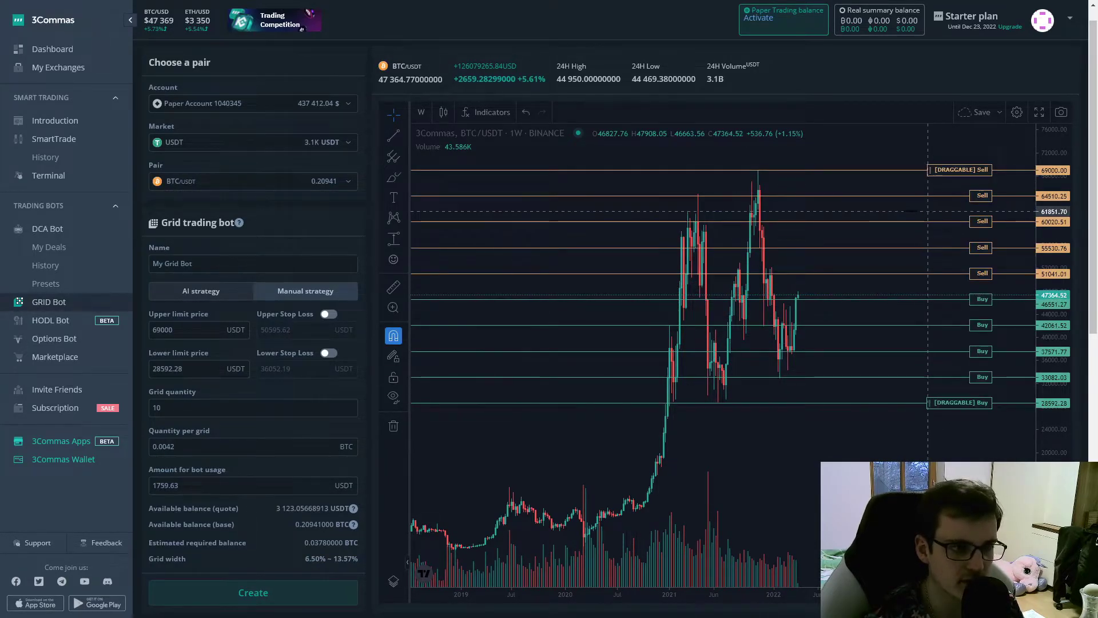
{"action": "scroll", "coordinate": [686, 257], "scroll_direction": "up", "scroll_amount": 3}
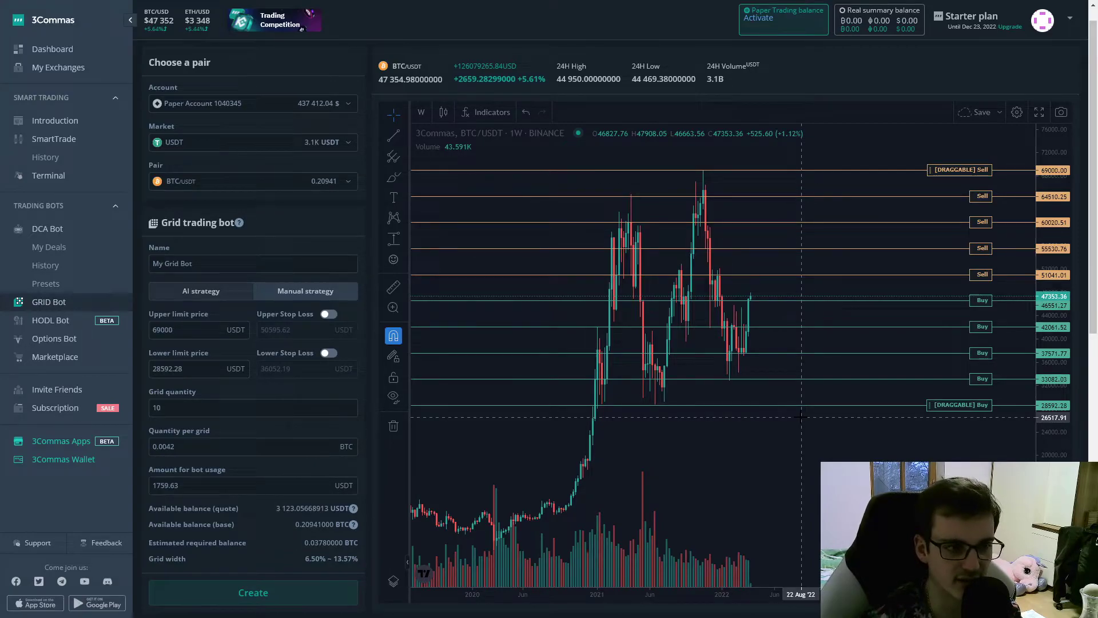
On daily candles, move the grid limits to 52133.78 top and 33195.42 bottom
{"action": "left_click", "coordinate": [421, 112]}
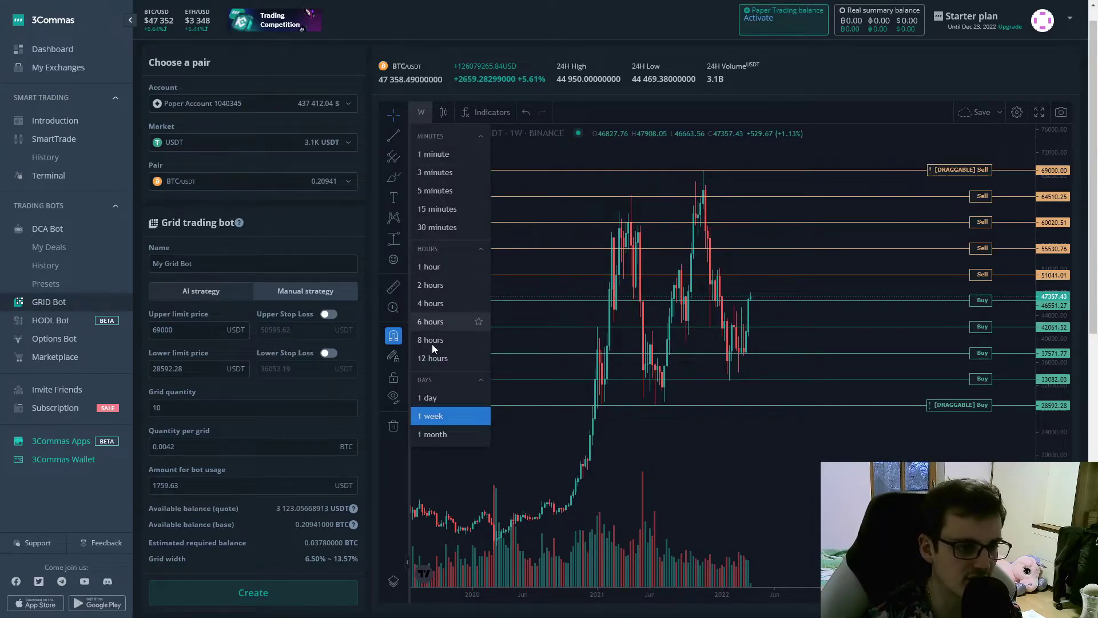
{"action": "left_click", "coordinate": [434, 396]}
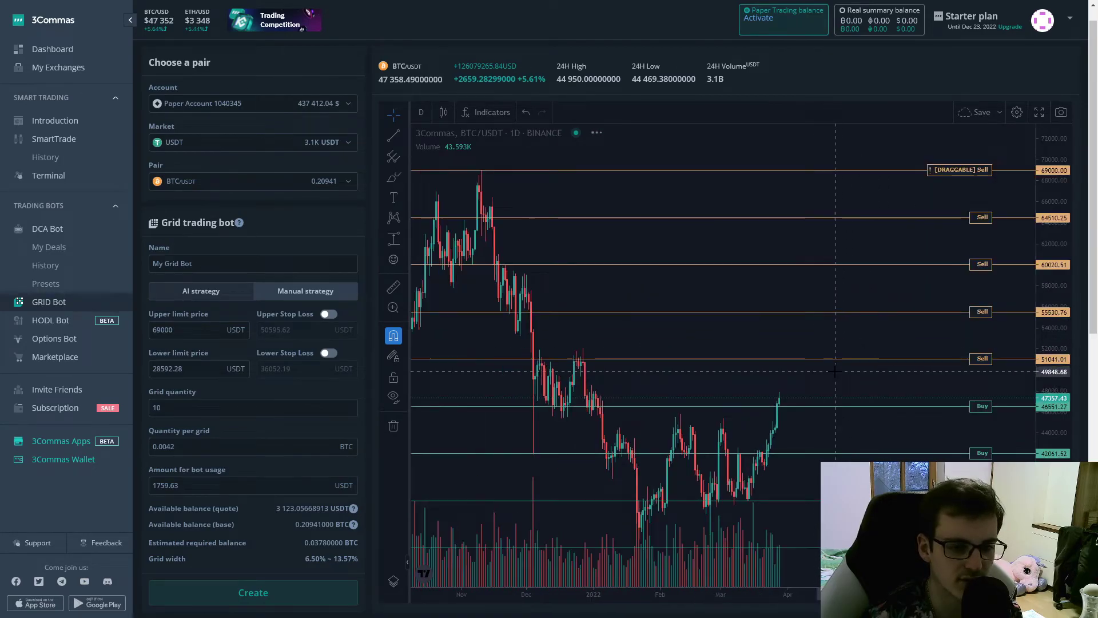
{"action": "left_click_drag", "start_coordinate": [960, 174], "coordinate": [961, 346]}
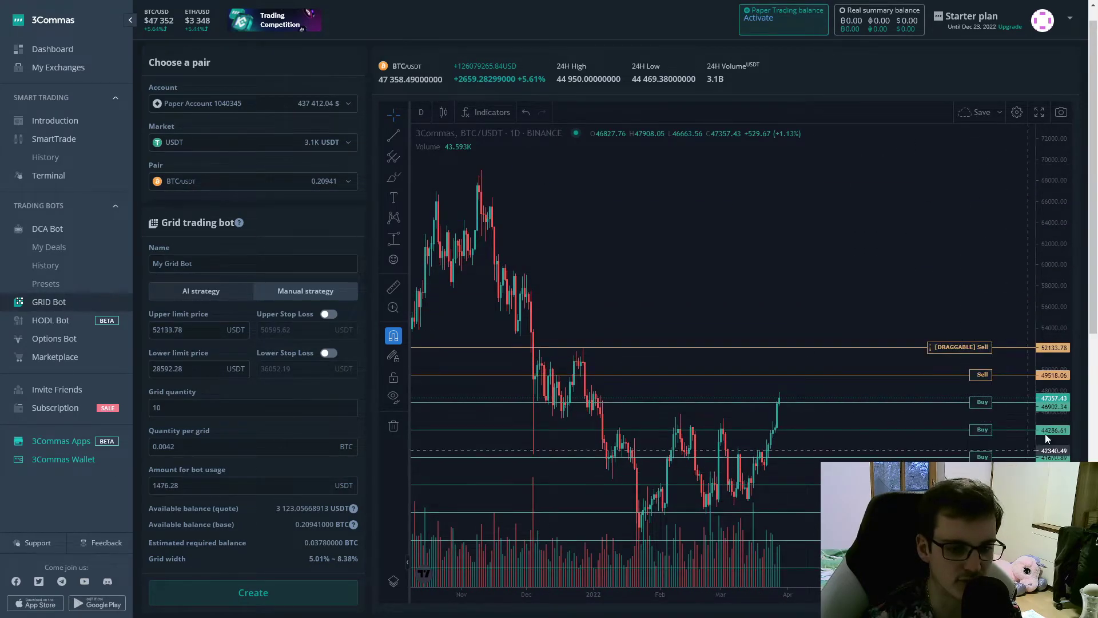
{"action": "left_click_drag", "start_coordinate": [1050, 423], "coordinate": [1060, 298]}
{"action": "scroll", "coordinate": [828, 285], "scroll_direction": "down", "scroll_amount": 2}
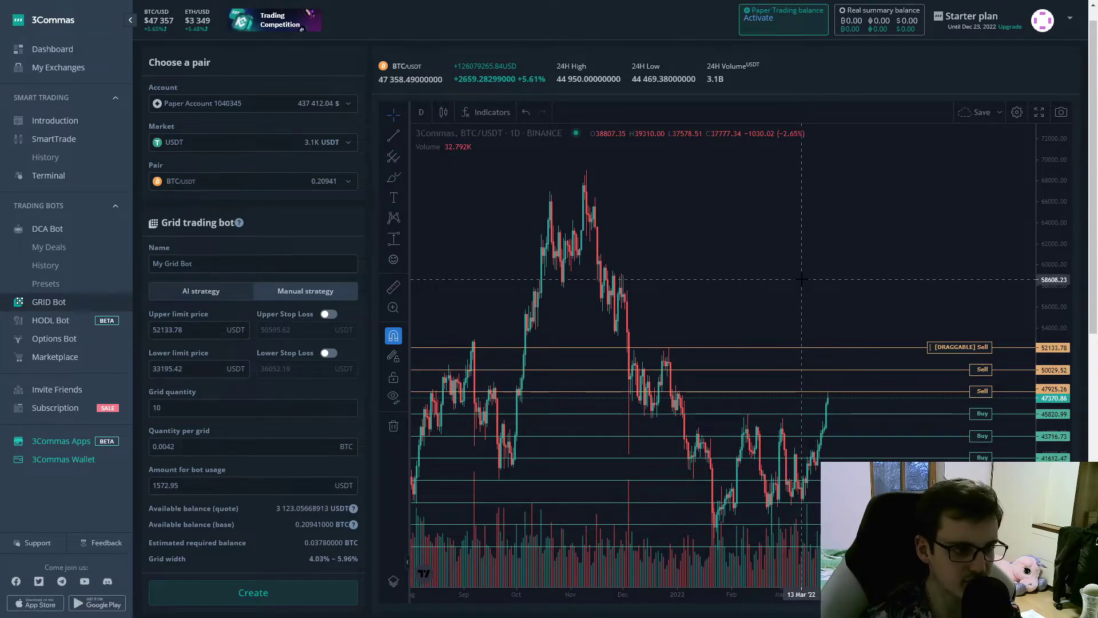
Back on weekly candles, set the limits to 68900.72 upper and 29187.97 lower
{"action": "left_click", "coordinate": [421, 112]}
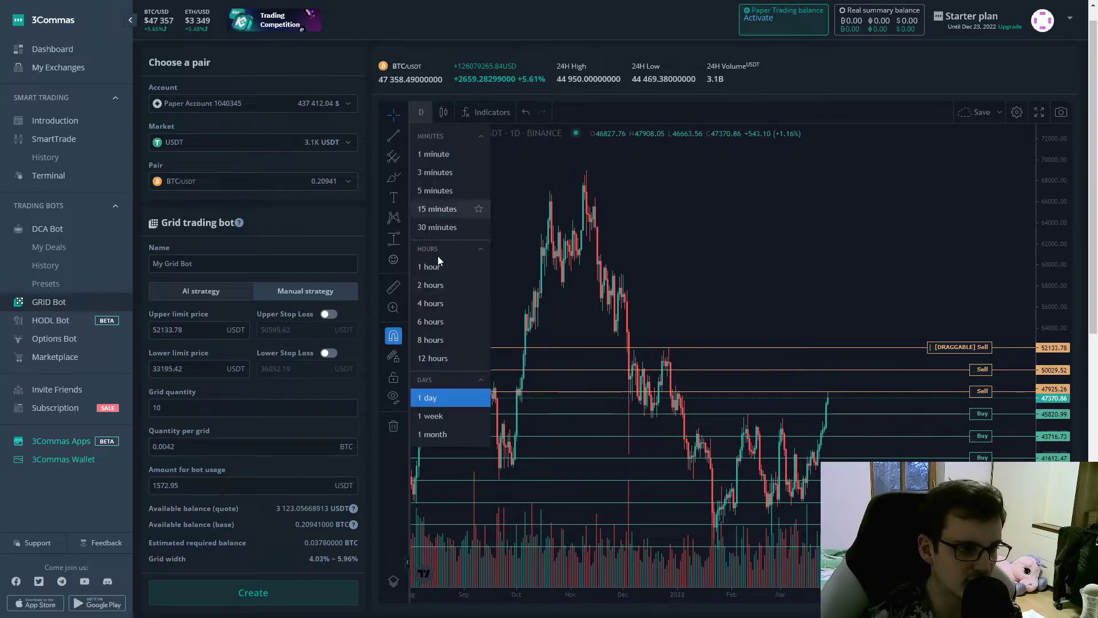
{"action": "left_click", "coordinate": [437, 417]}
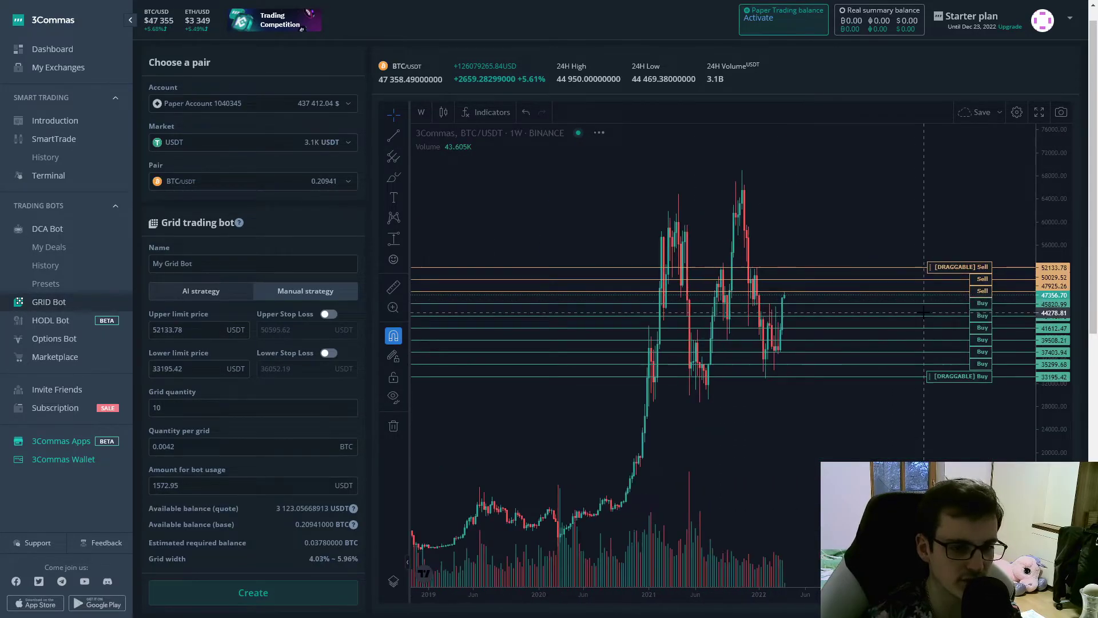
{"action": "left_click_drag", "start_coordinate": [949, 264], "coordinate": [952, 170]}
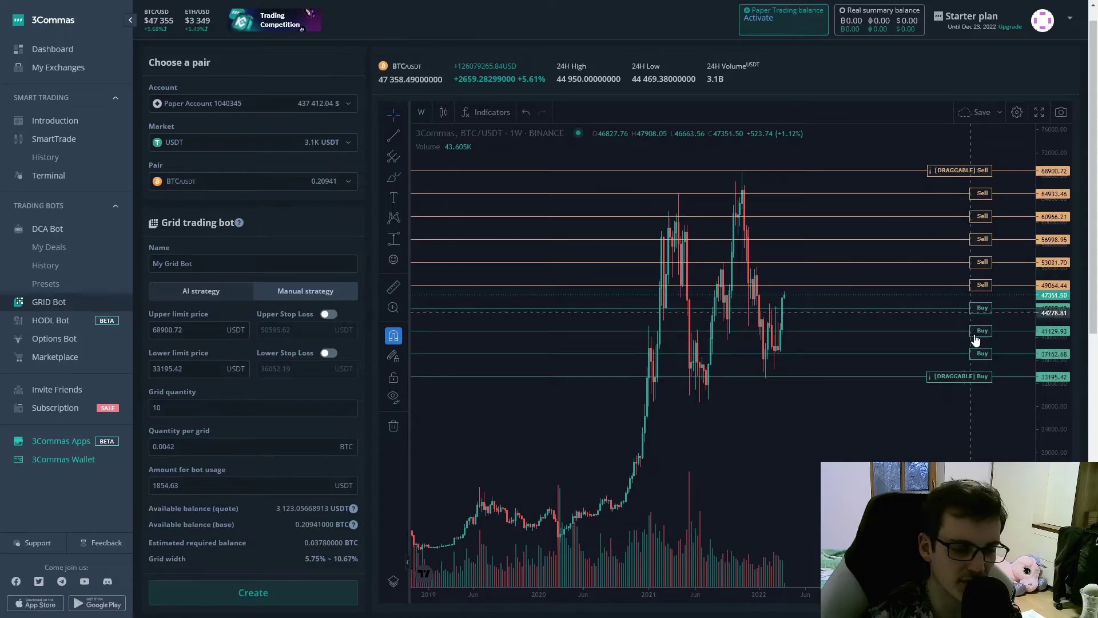
{"action": "left_click_drag", "start_coordinate": [959, 376], "coordinate": [958, 399]}
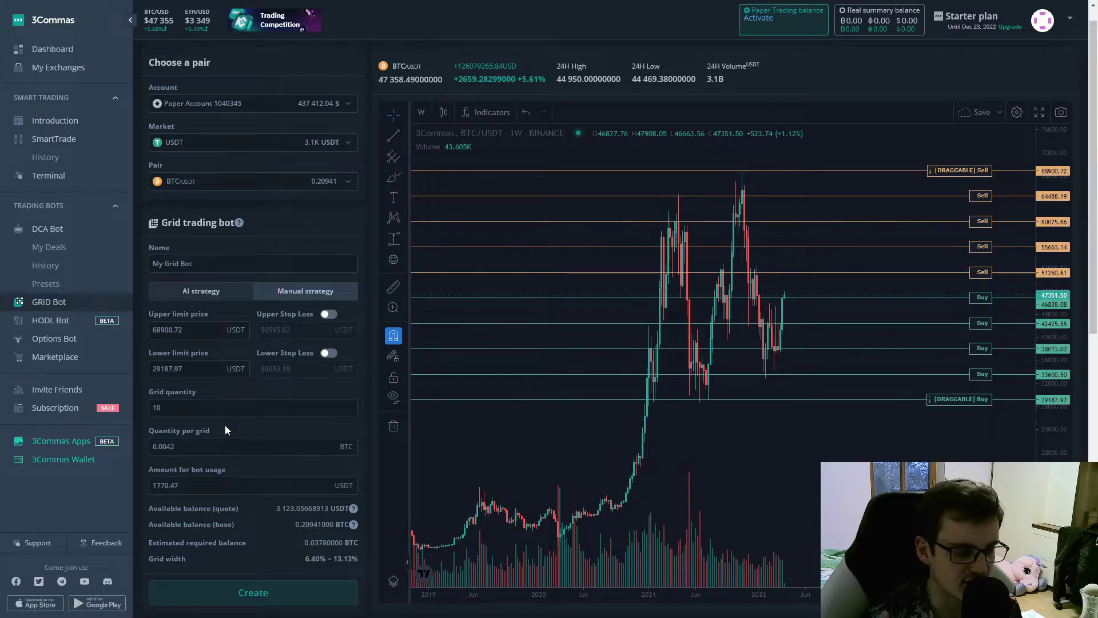
{"action": "double_click", "coordinate": [189, 407]}
Enter 50 grids and review the quantity per grid and 10009.92 USDT bot amount
{"action": "type", "text": "50"}
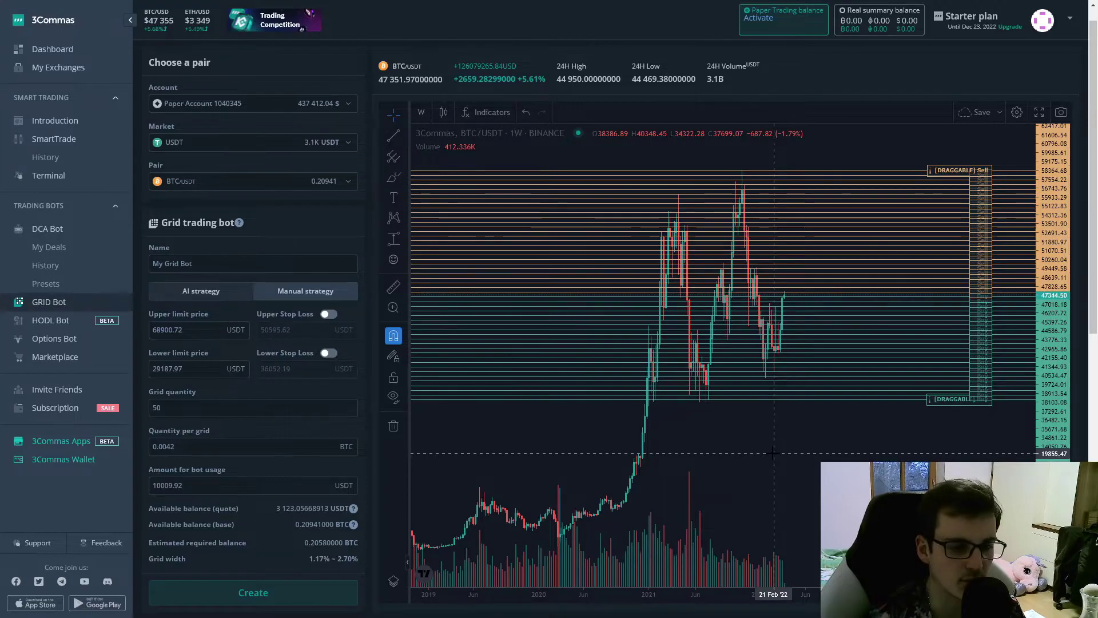
{"action": "scroll", "coordinate": [773, 452], "scroll_direction": "up", "scroll_amount": 3}
{"action": "scroll", "coordinate": [773, 438], "scroll_direction": "up", "scroll_amount": 2}
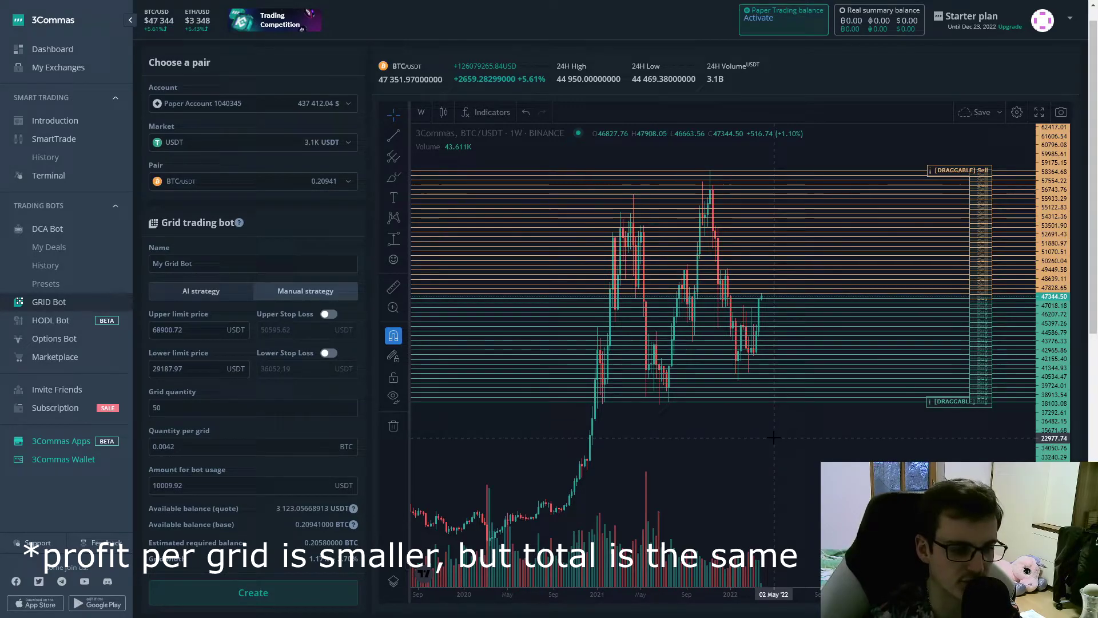
{"action": "left_click", "coordinate": [192, 447]}
{"action": "left_click", "coordinate": [760, 404]}
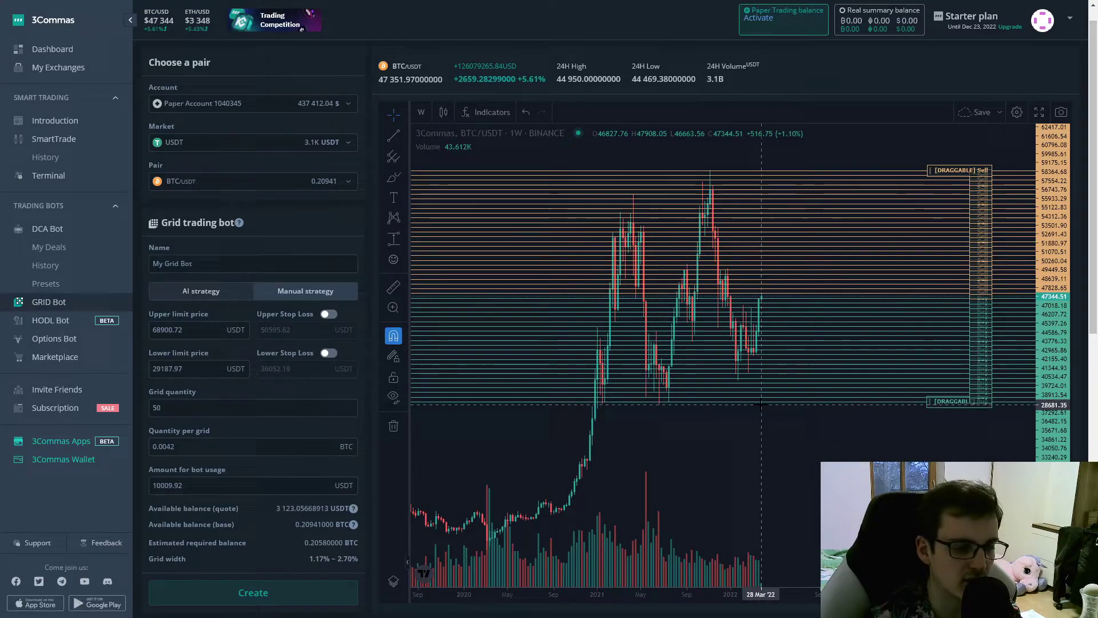
{"action": "left_click", "coordinate": [181, 486]}
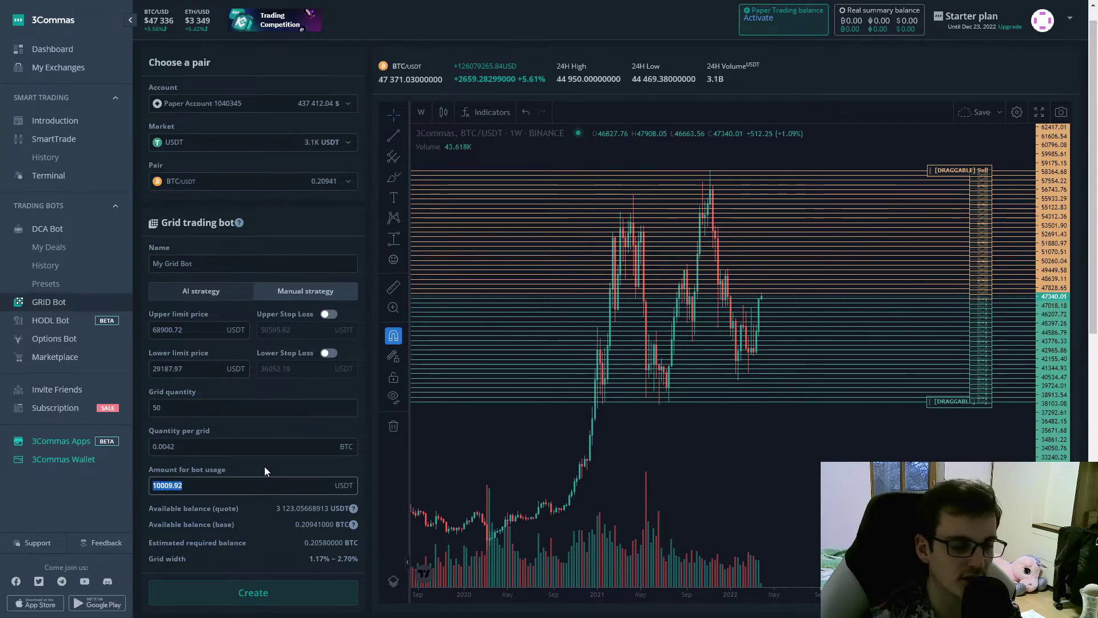
Change the grid quantity from 50 to 20 and the bot amount to 10000 USDT
{"action": "type", "text": "100"}
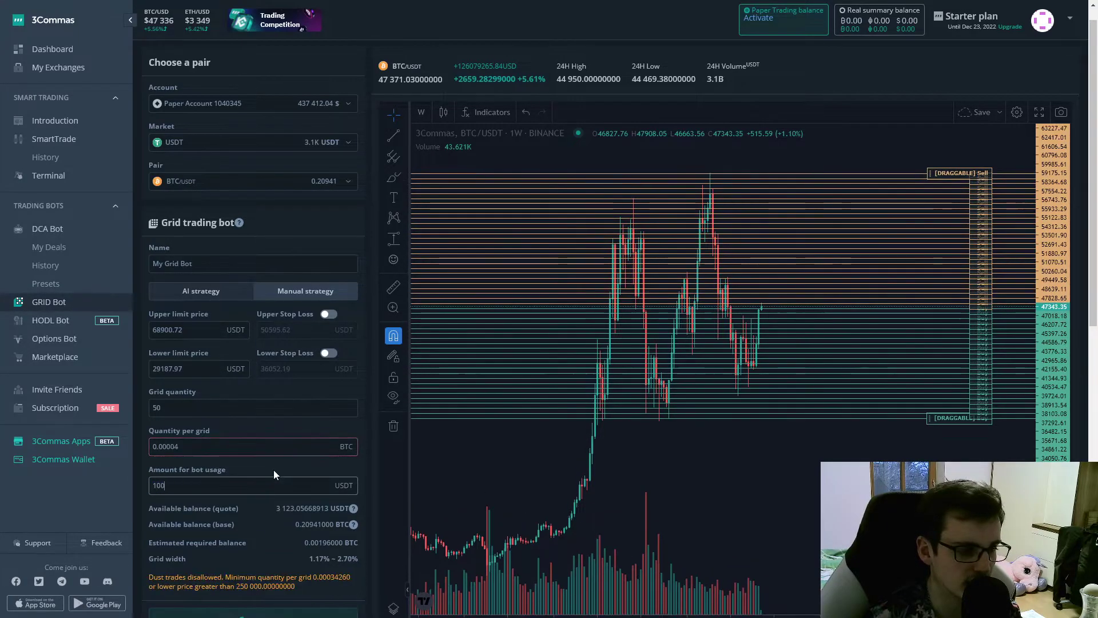
{"action": "type", "text": "00"}
{"action": "left_click_drag", "start_coordinate": [146, 406], "coordinate": [257, 402]}
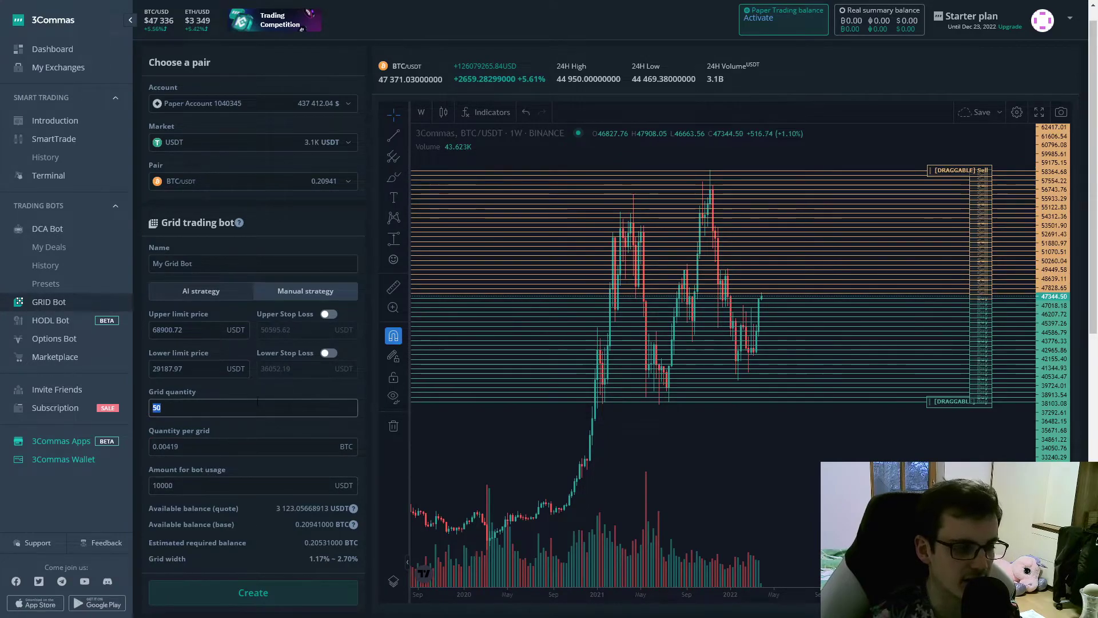
{"action": "type", "text": "20"}
{"action": "left_click_drag", "start_coordinate": [194, 485], "coordinate": [119, 486]}
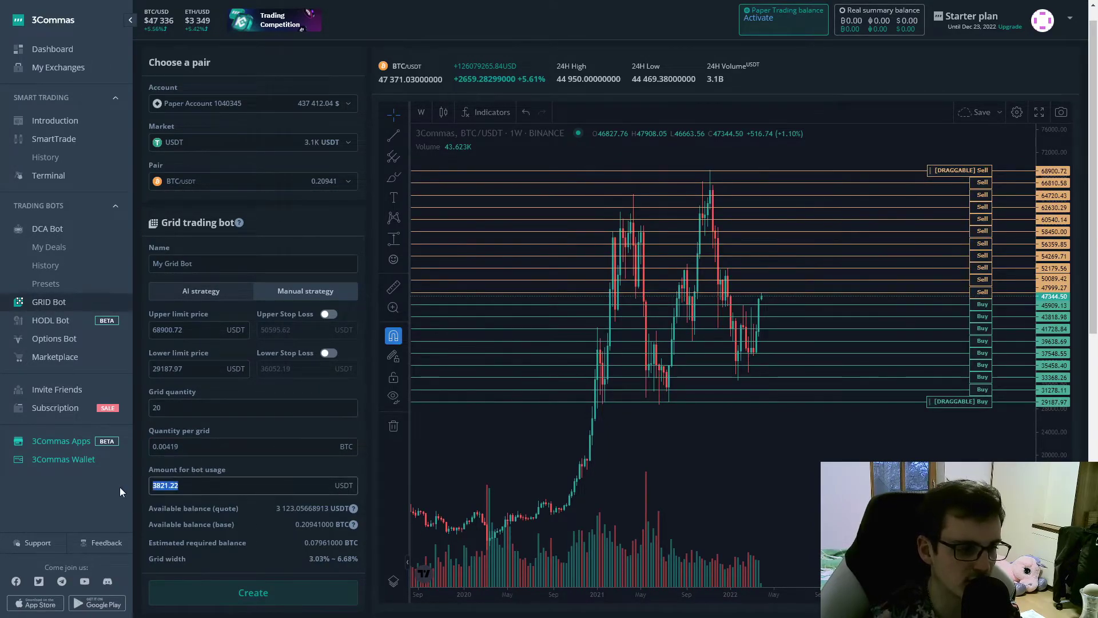
{"action": "type", "text": "10000"}
{"action": "left_click", "coordinate": [260, 467]}
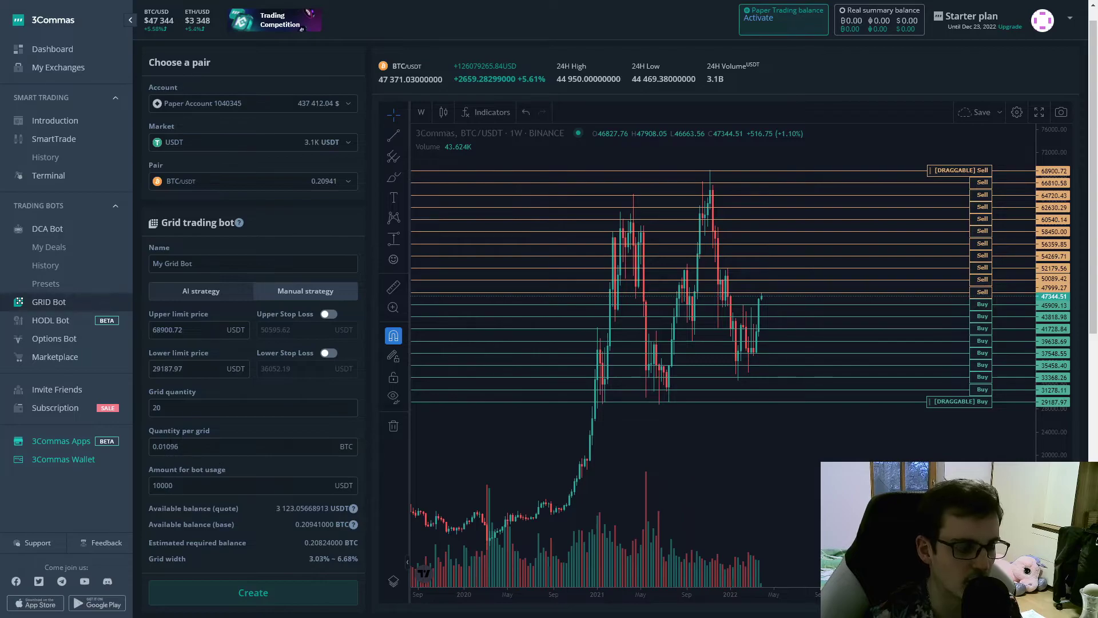
{"action": "left_click_drag", "start_coordinate": [154, 436], "coordinate": [208, 431]}
{"action": "left_click", "coordinate": [227, 433]}
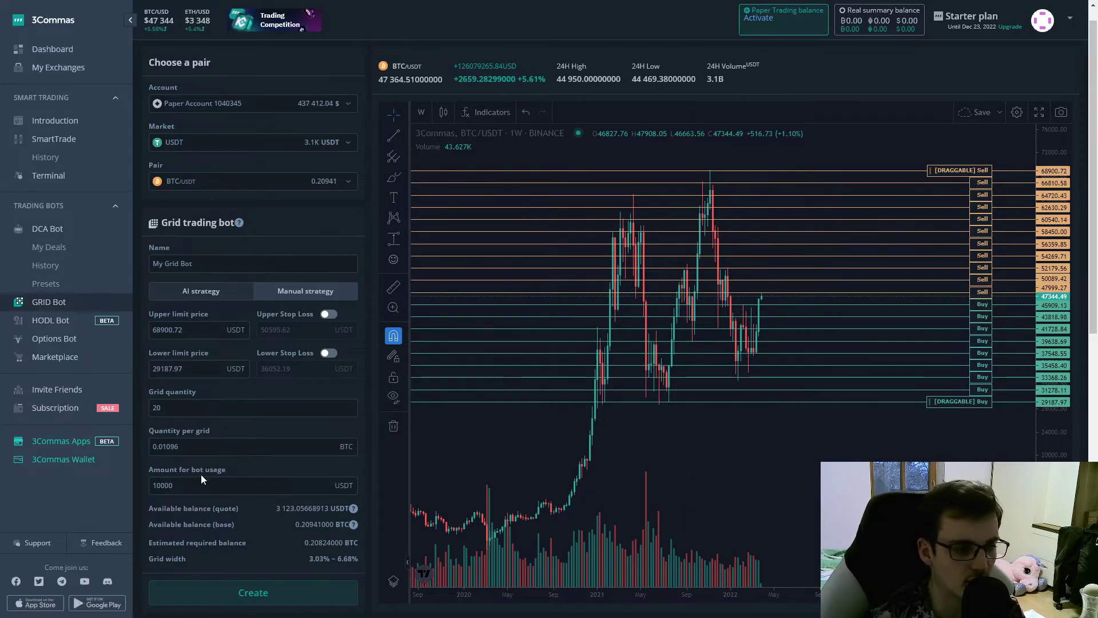
{"action": "double_click", "coordinate": [213, 483]}
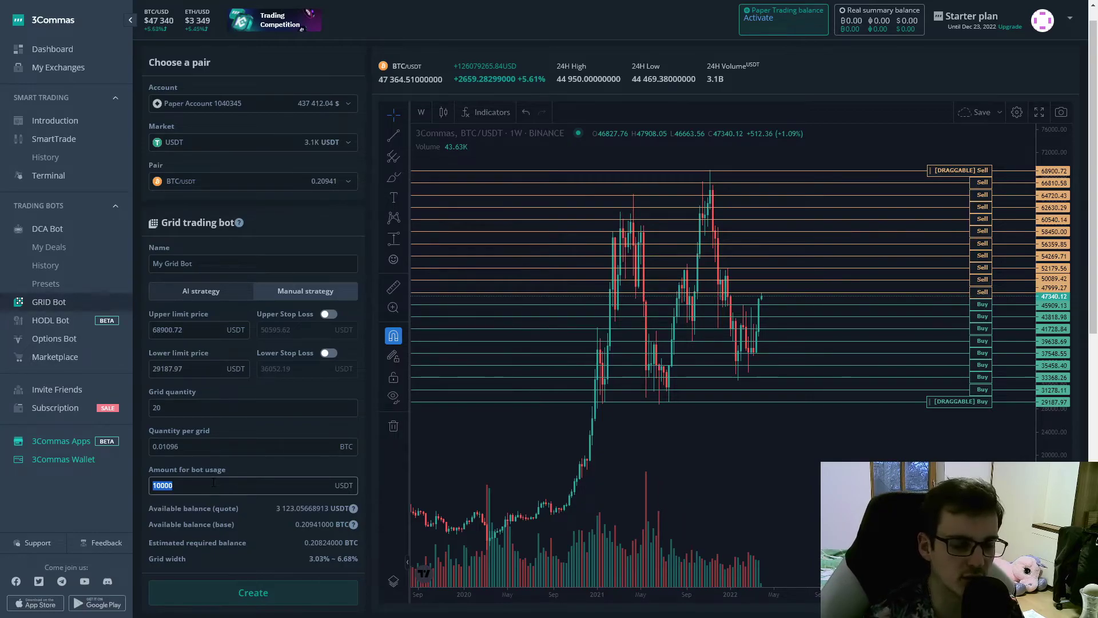
{"action": "left_click", "coordinate": [199, 405]}
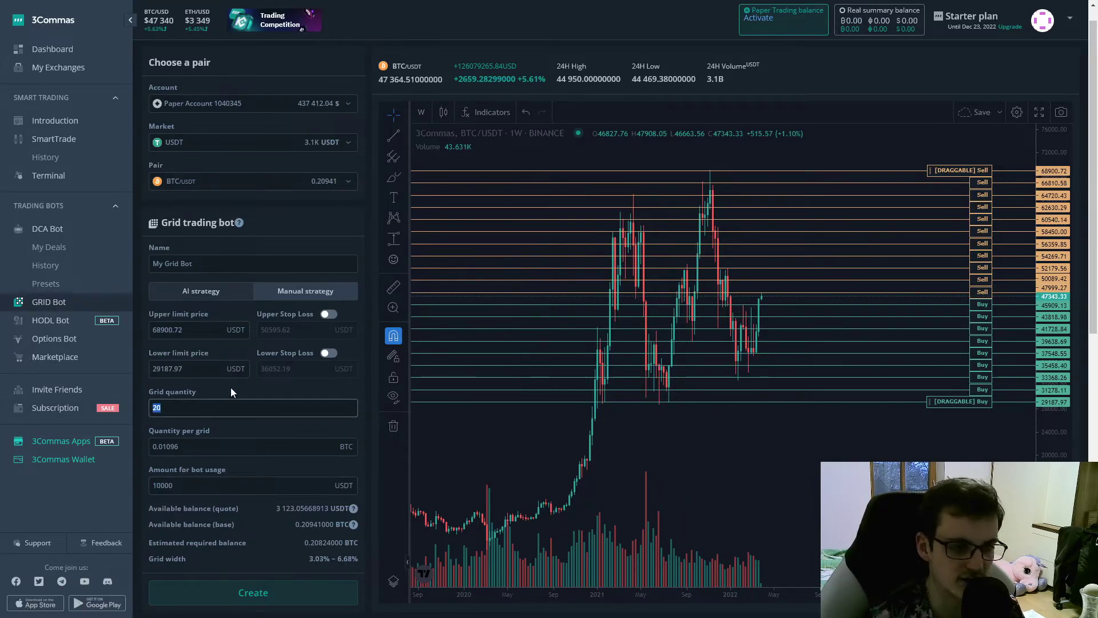
Enable both stop losses and place them at 70923.22 upper and 27336.14 USDT lower
{"action": "left_click", "coordinate": [328, 353]}
{"action": "left_click", "coordinate": [329, 314]}
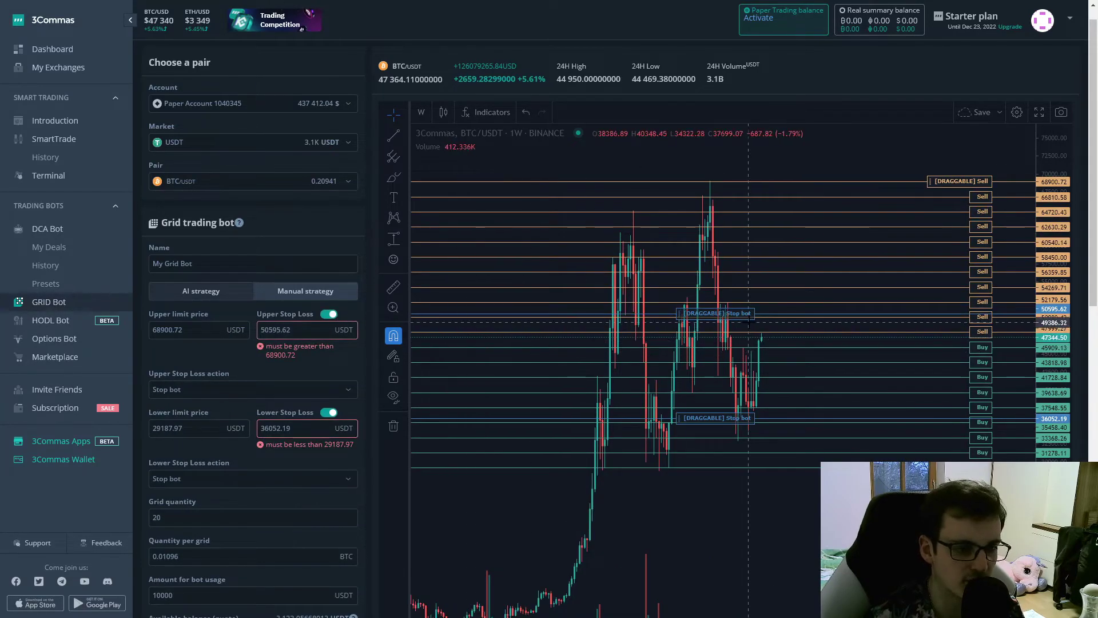
{"action": "left_click_drag", "start_coordinate": [736, 261], "coordinate": [735, 166]}
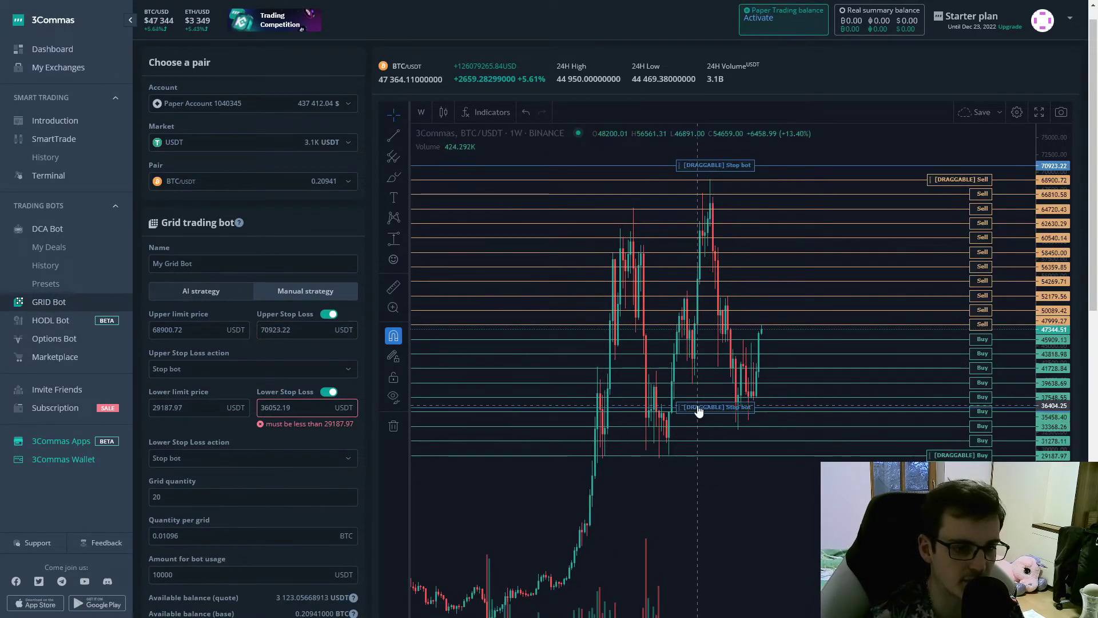
{"action": "left_click_drag", "start_coordinate": [699, 409], "coordinate": [715, 470]}
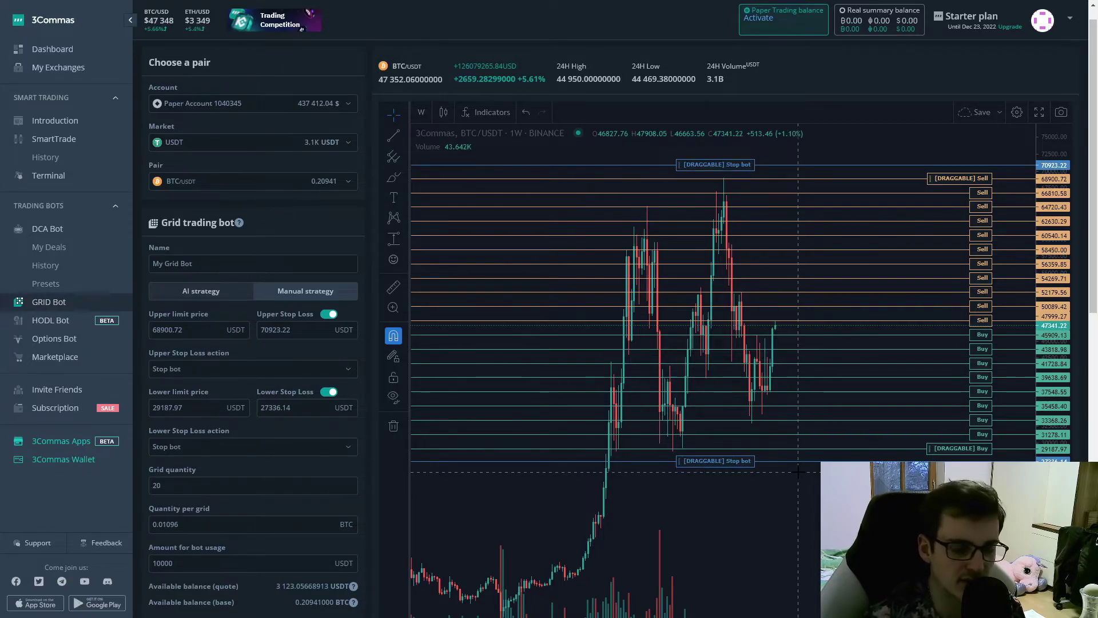
{"action": "scroll", "coordinate": [371, 366], "scroll_direction": "down", "scroll_amount": 7}
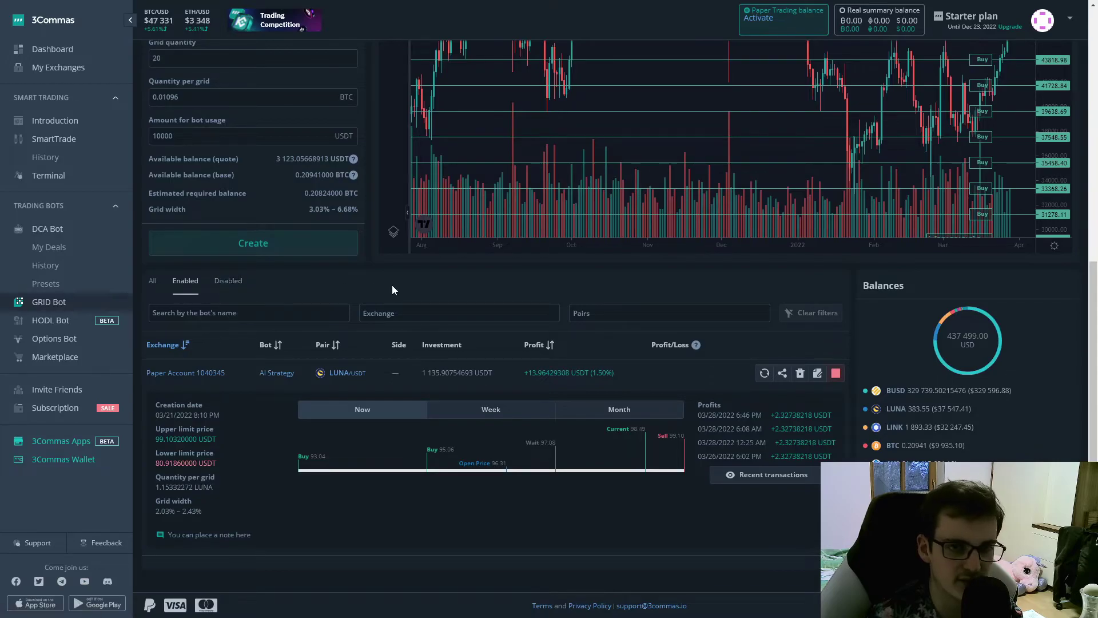
Check the disabled bots, return to enabled bots, and open the LUNA/USDT chart full-screen
{"action": "left_click", "coordinate": [235, 281]}
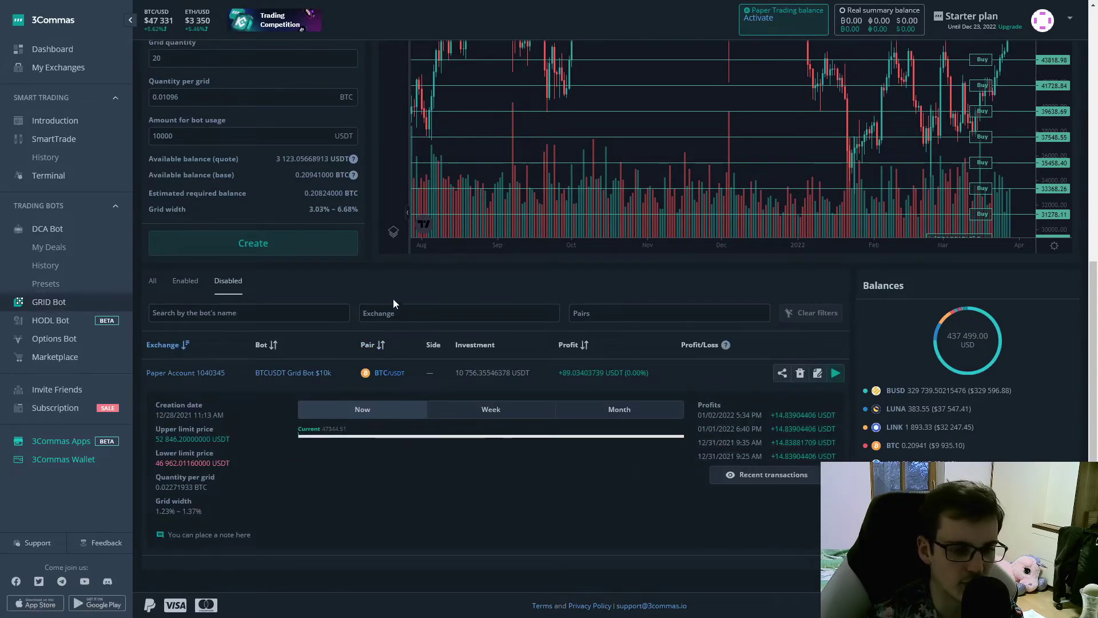
{"action": "left_click", "coordinate": [185, 281]}
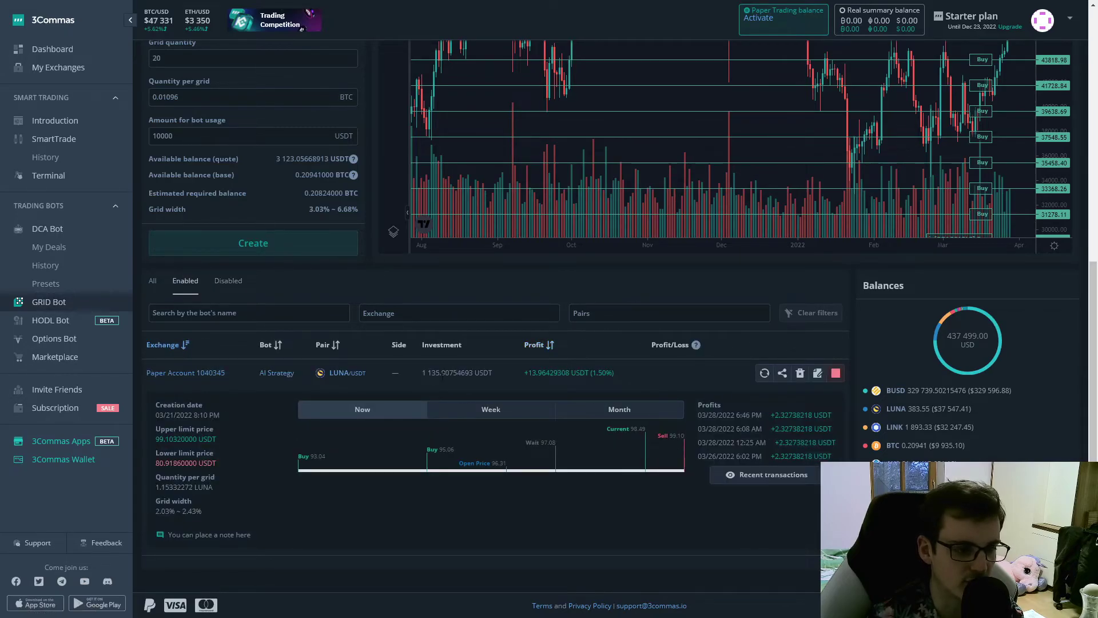
{"action": "left_click", "coordinate": [342, 373]}
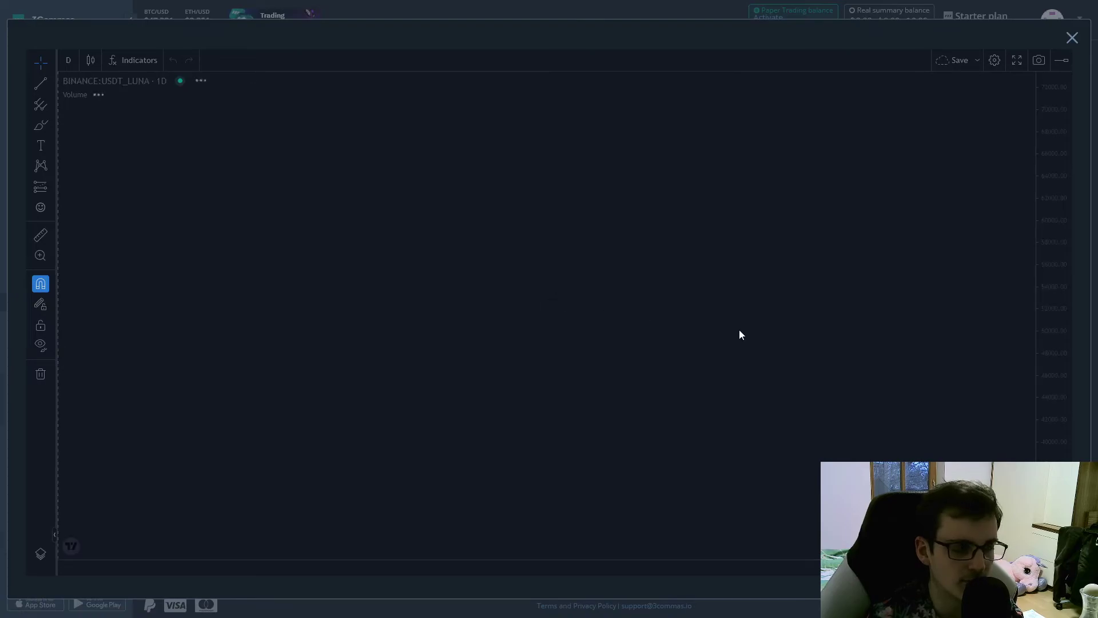
{"action": "scroll", "coordinate": [781, 345], "scroll_direction": "up", "scroll_amount": 5}
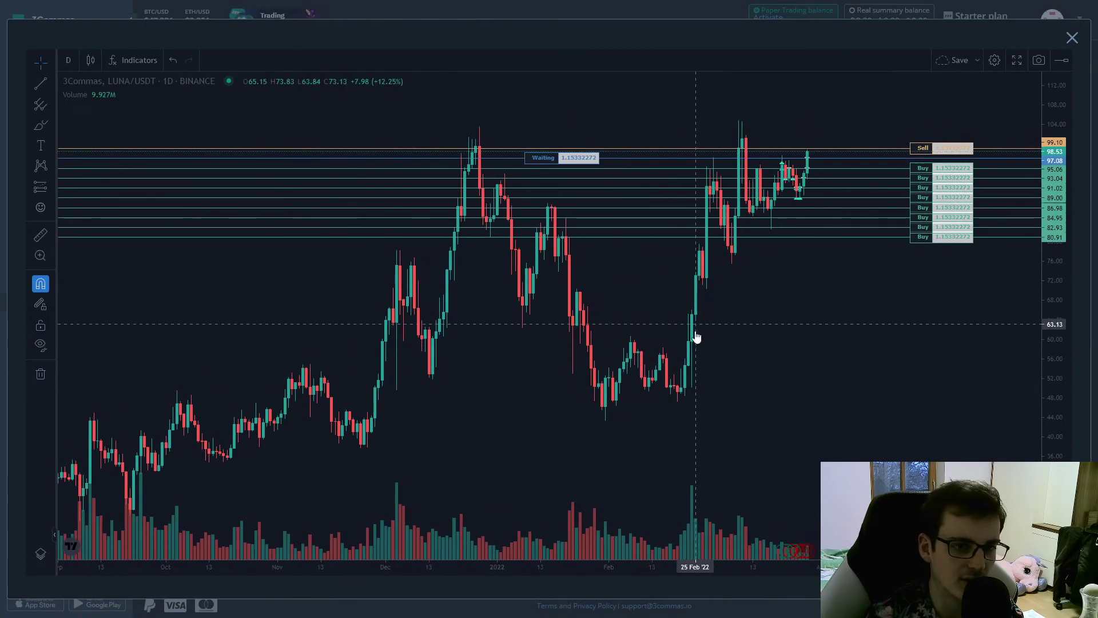
{"action": "scroll", "coordinate": [782, 345], "scroll_direction": "down", "scroll_amount": 2}
{"action": "left_click_drag", "start_coordinate": [782, 345], "coordinate": [743, 289]}
{"action": "scroll", "coordinate": [589, 241], "scroll_direction": "up", "scroll_amount": 1}
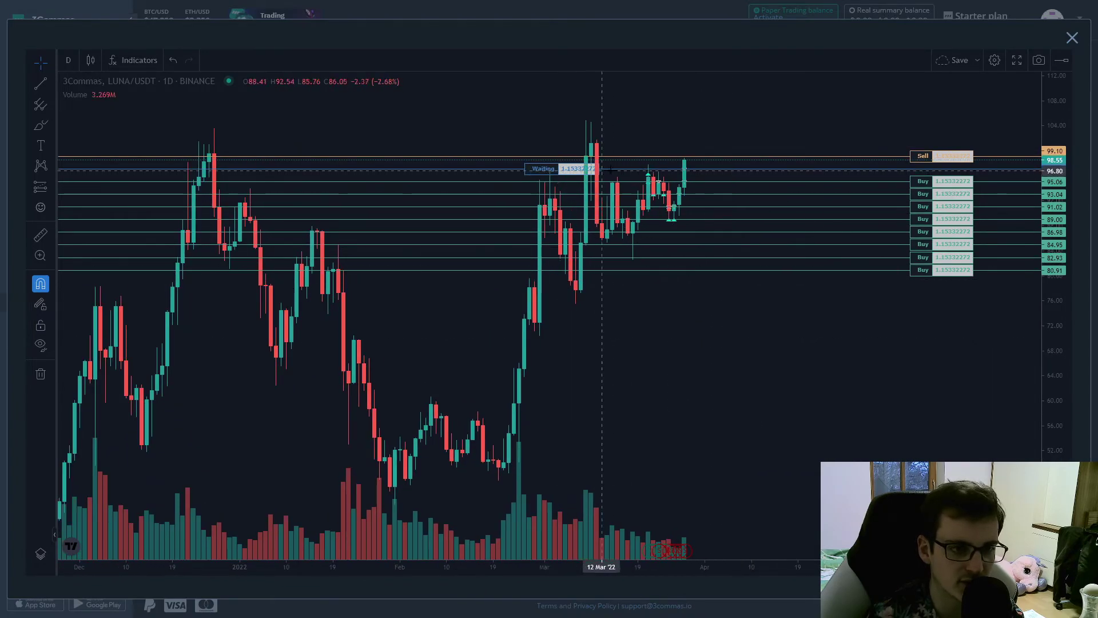
{"action": "scroll", "coordinate": [789, 397], "scroll_direction": "down", "scroll_amount": 1}
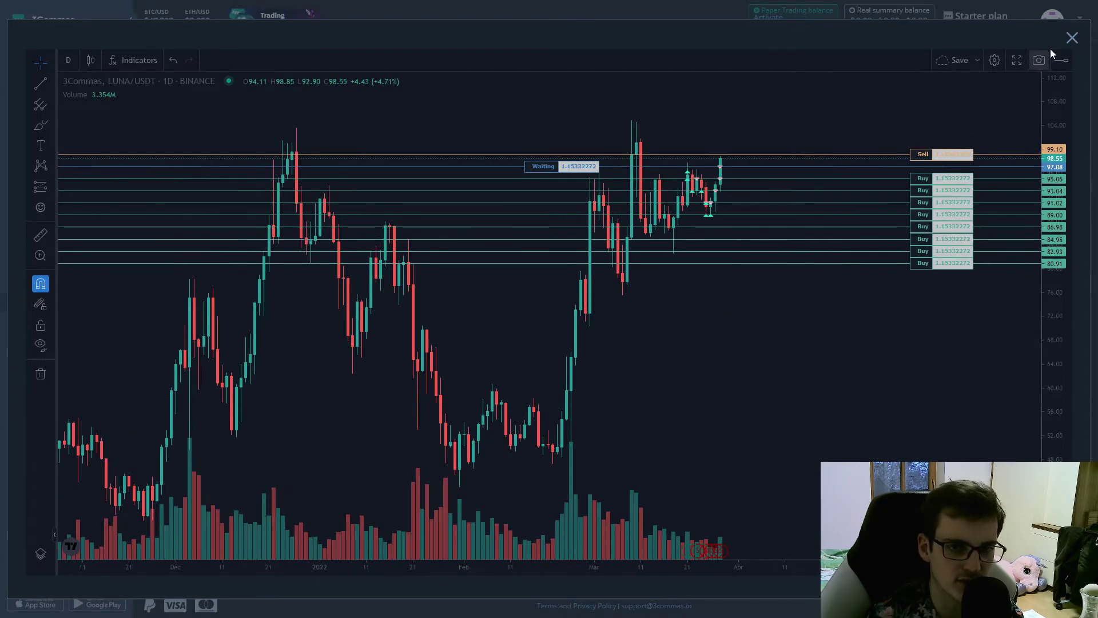
{"action": "left_click", "coordinate": [1072, 37]}
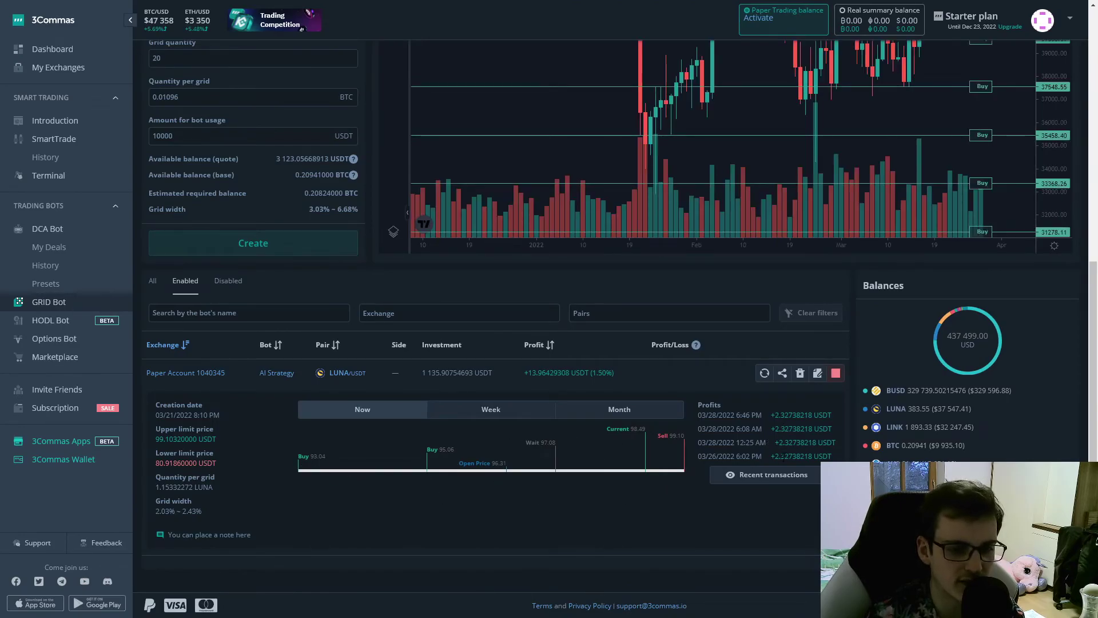
{"action": "left_click", "coordinate": [769, 475]}
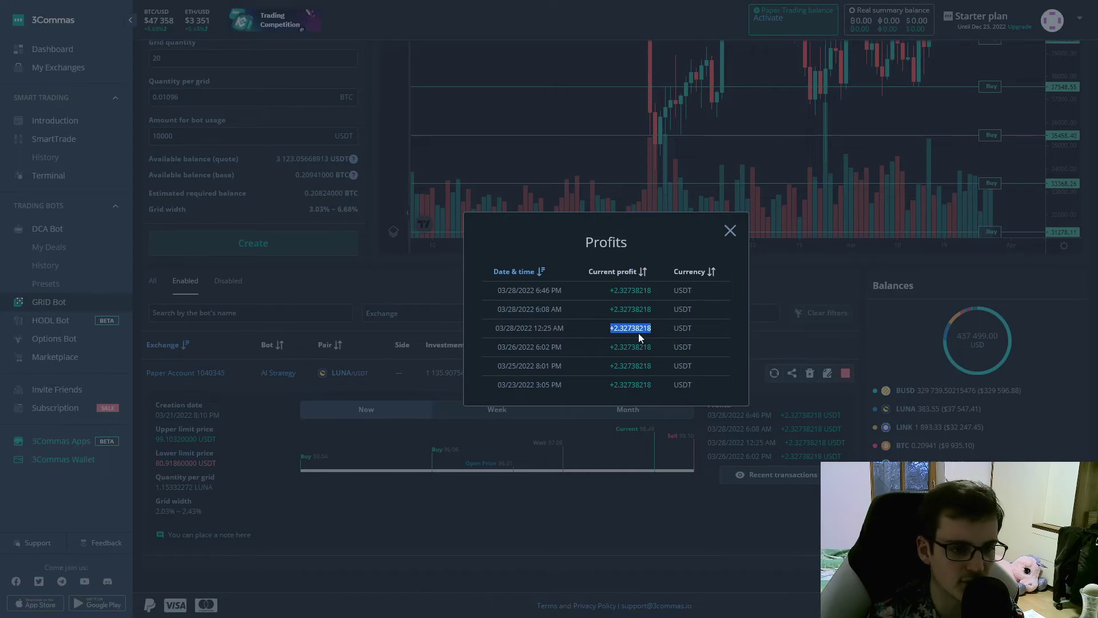
{"action": "left_click", "coordinate": [617, 370]}
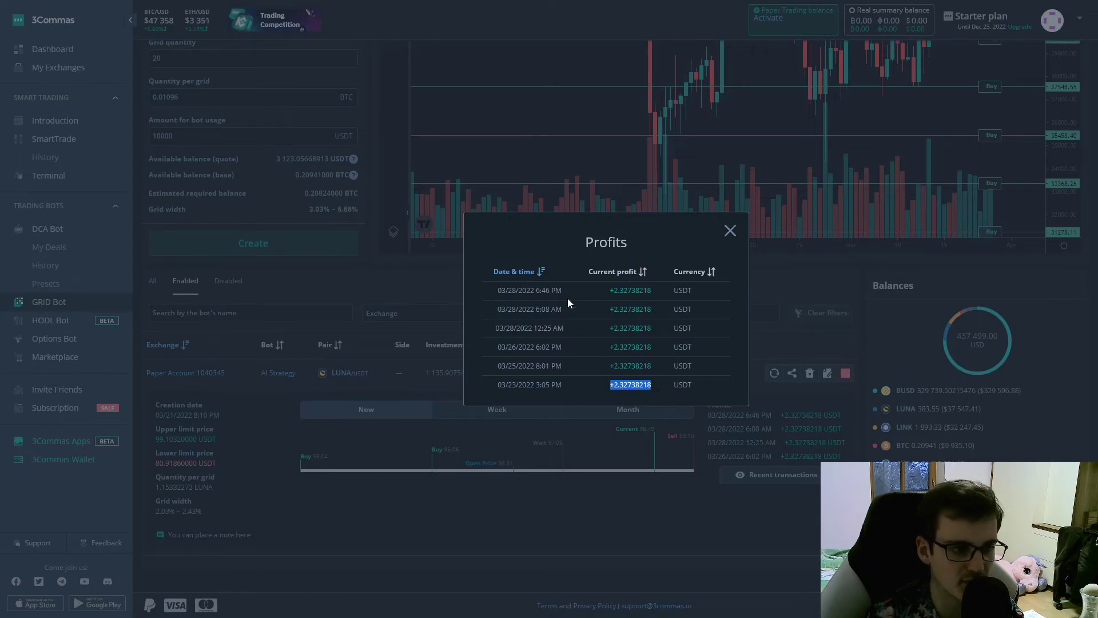
{"action": "key", "text": "Escape"}
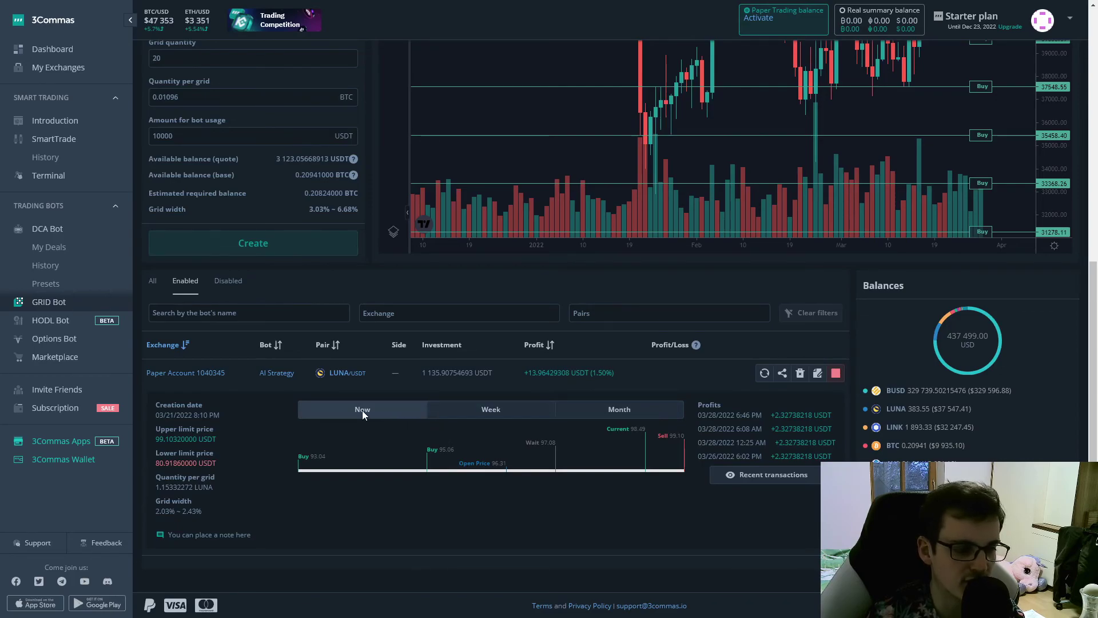
Chart the LUNA bot's past week, then past month, against its 99.10 sell and 80.91 buy levels
{"action": "left_click", "coordinate": [503, 409]}
{"action": "left_click", "coordinate": [605, 407]}
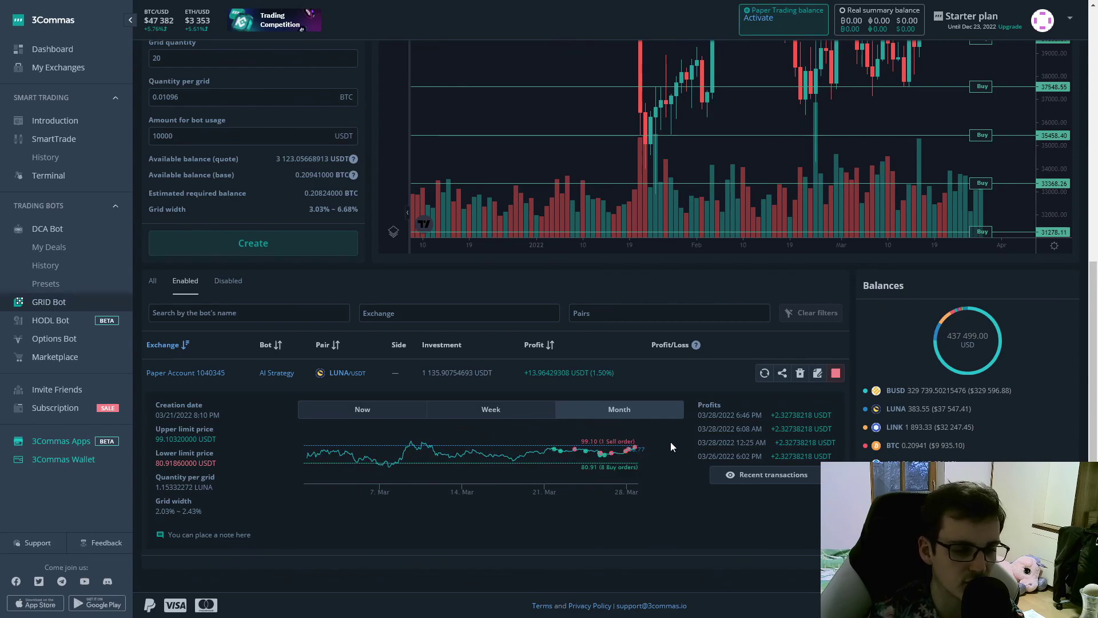
{"action": "scroll", "coordinate": [674, 463], "scroll_direction": "up", "scroll_amount": 1}
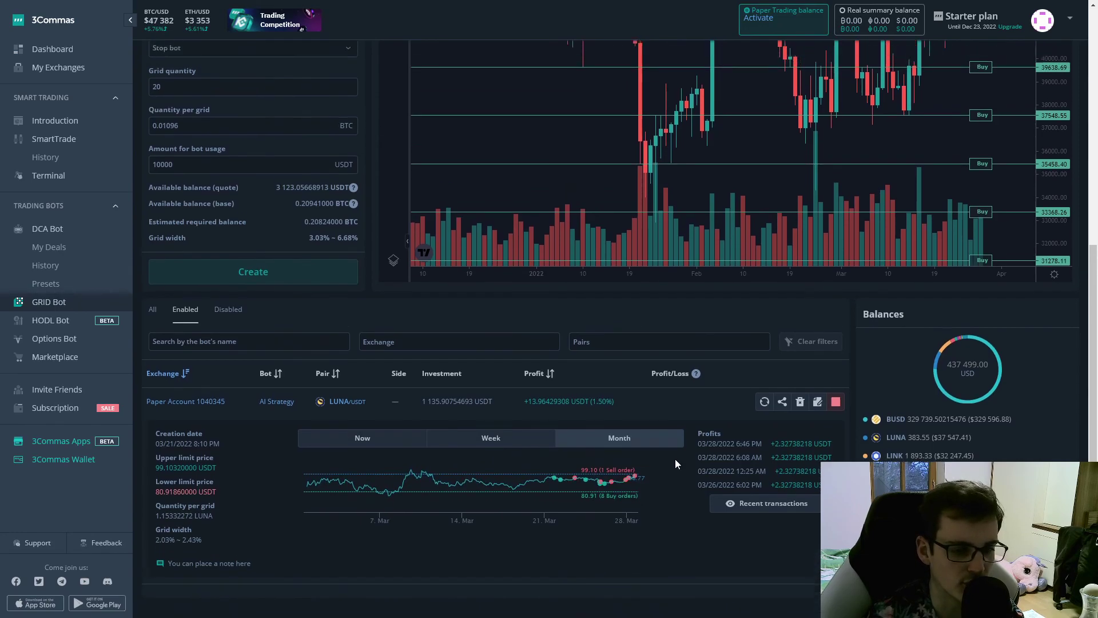